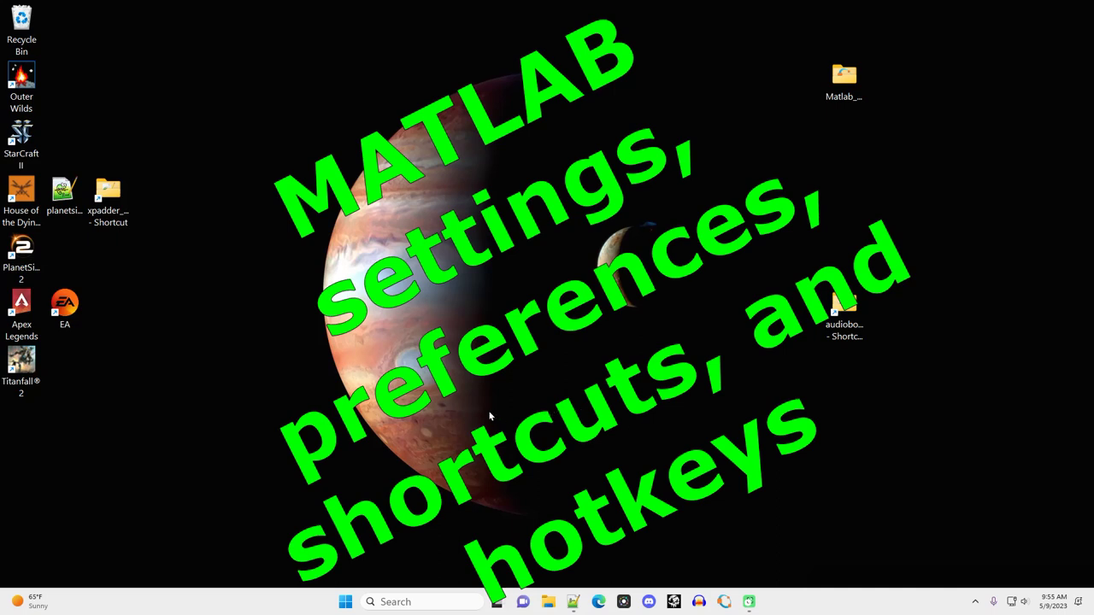
Step: Search Windows for 'matlab' and launch MATLAB R2023a from the best match
left_click(389, 602)
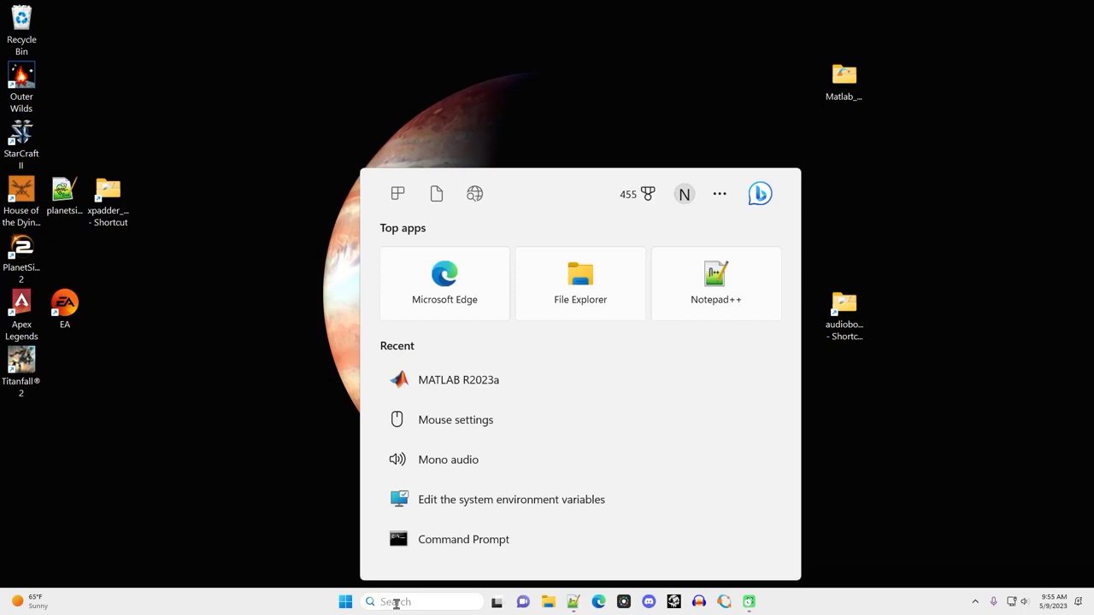
type("matlab")
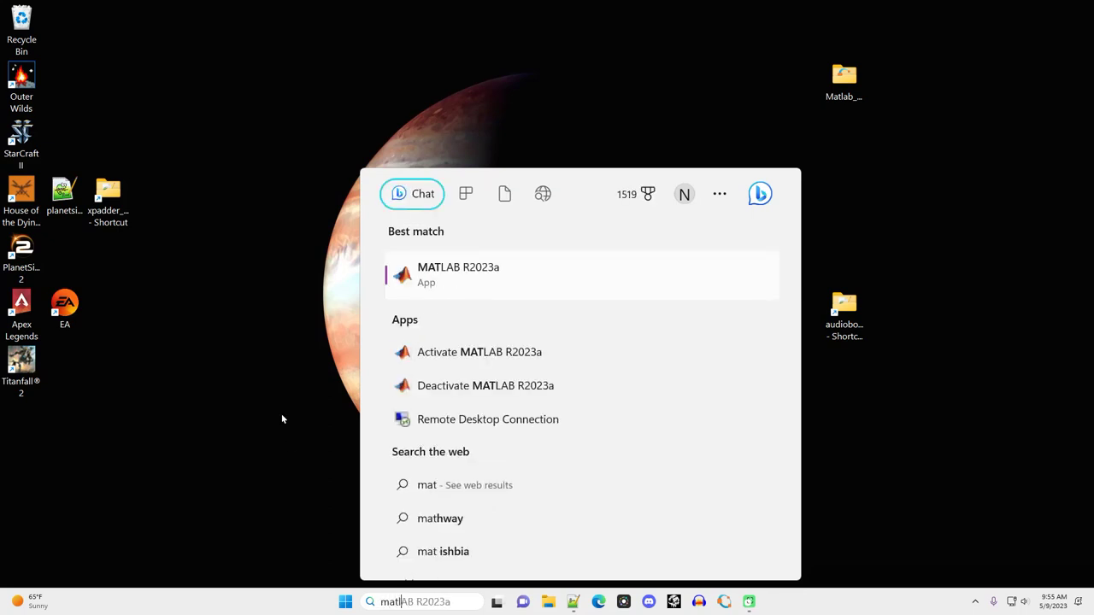
left_click(448, 273)
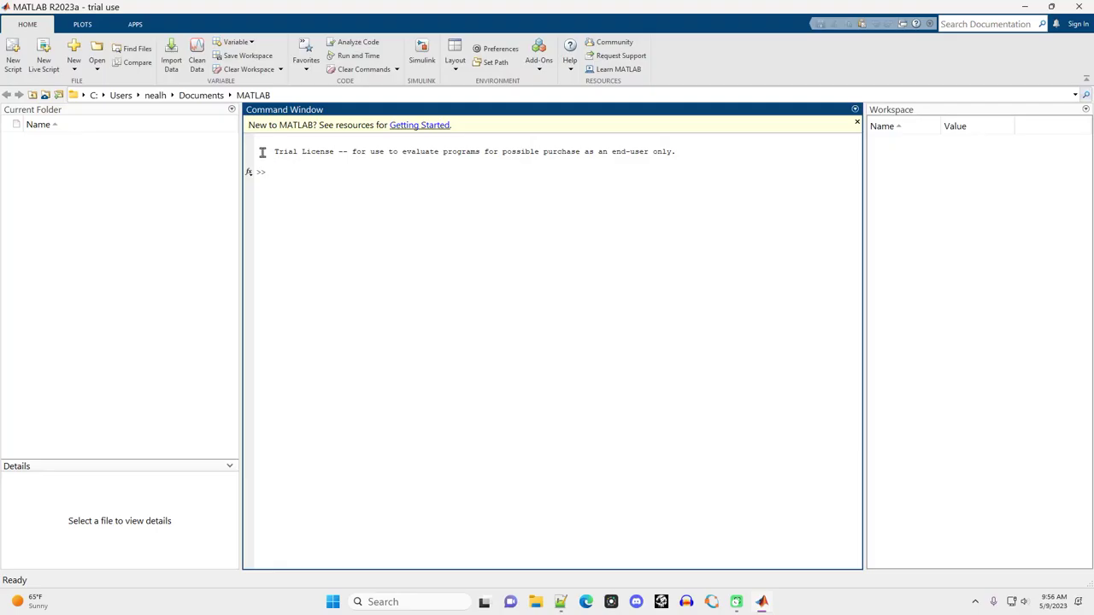
Step: Highlight the trial-license notice line in the Command Window, then deselect it
left_click_drag(263, 153, 690, 153)
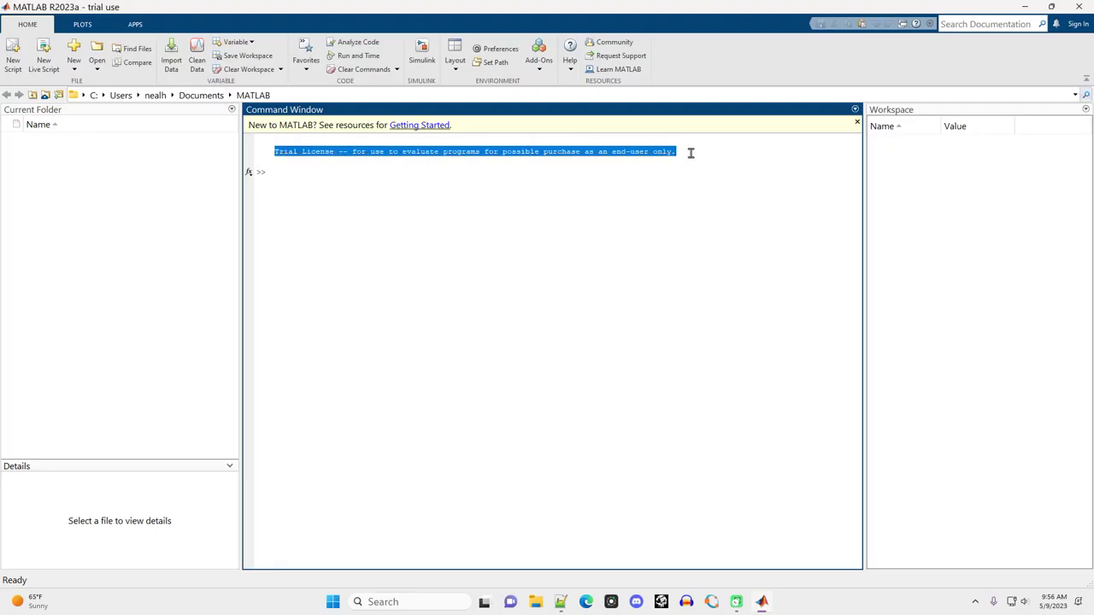
left_click(513, 271)
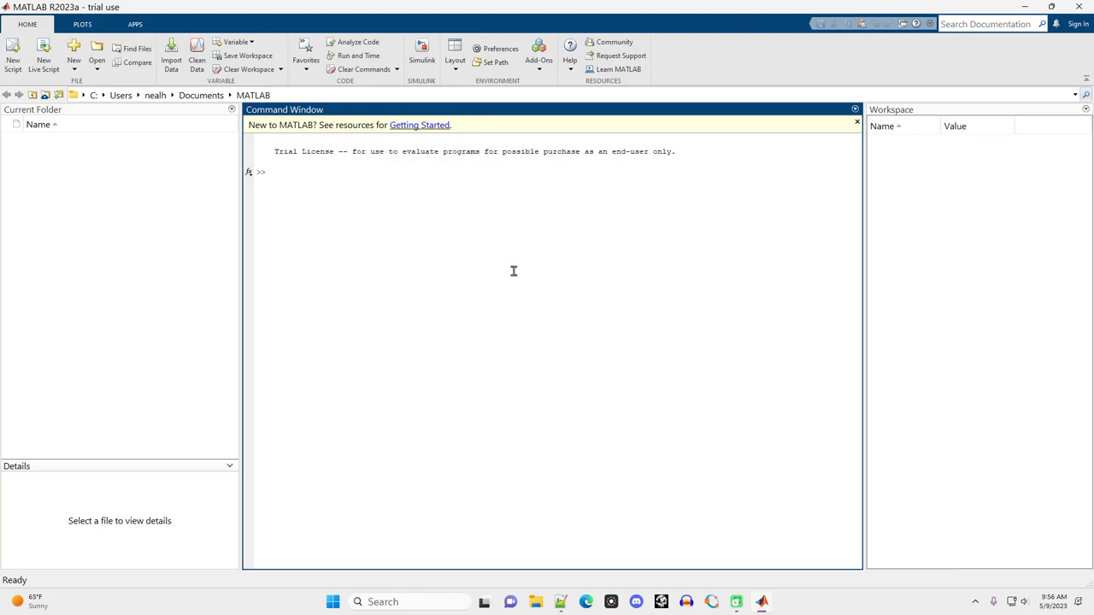
Step: In Edge, search Google for matlab and open the MathWorks MATLAB page
left_click(586, 603)
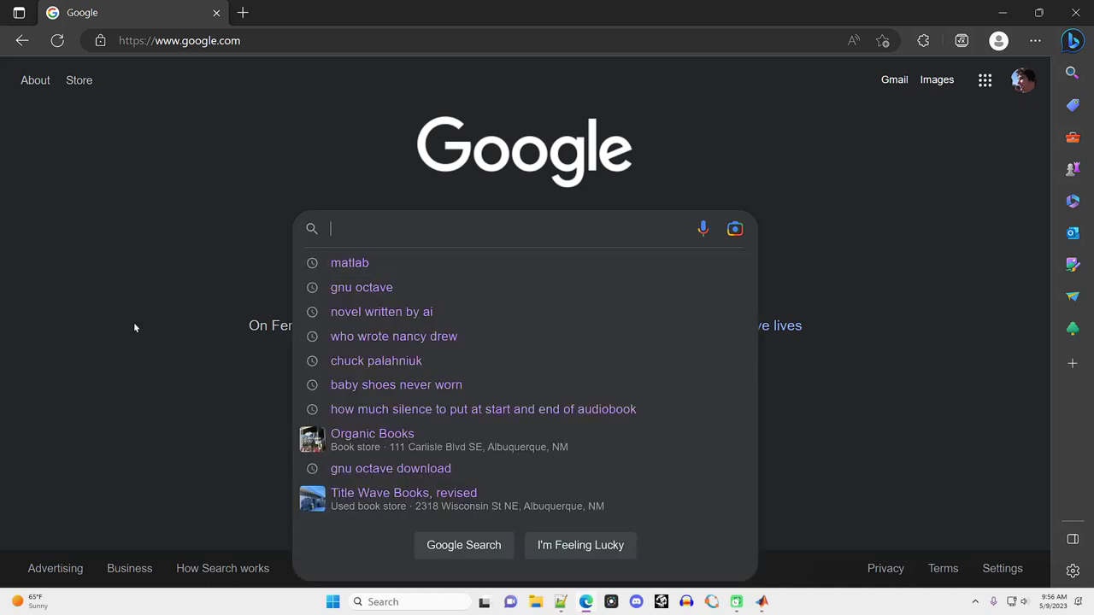
left_click(381, 259)
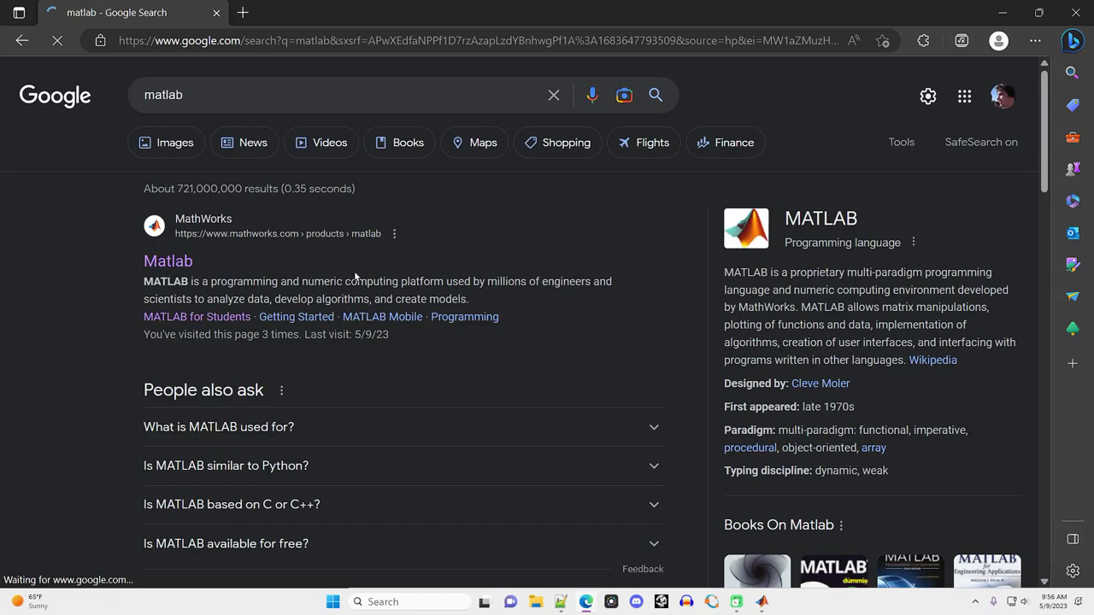
left_click(174, 260)
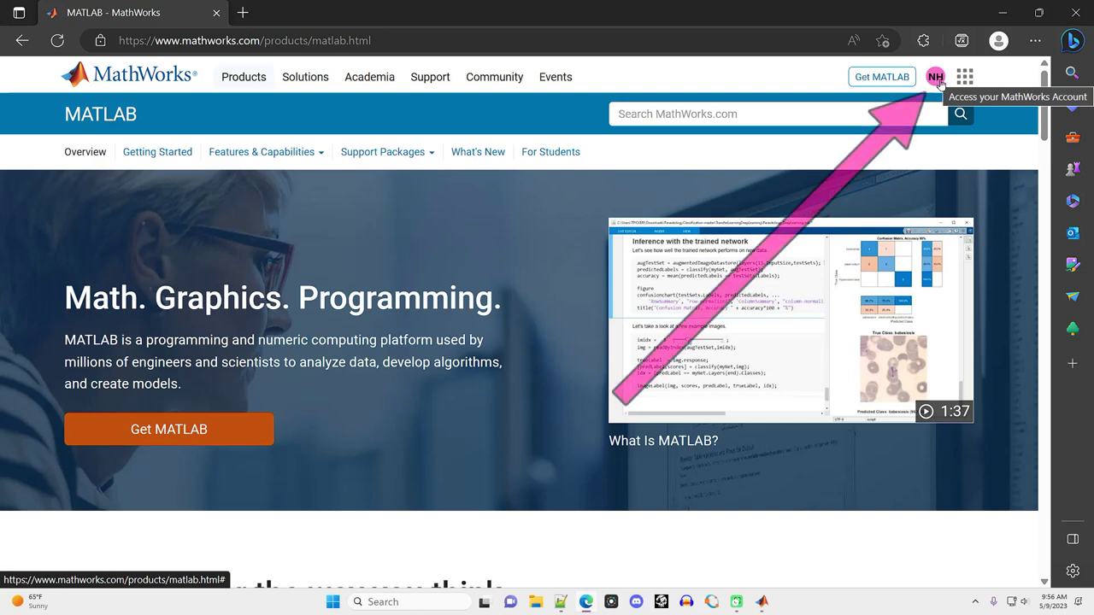
Step: From My Account, start buying a license for the trial and choose Student
left_click(933, 81)
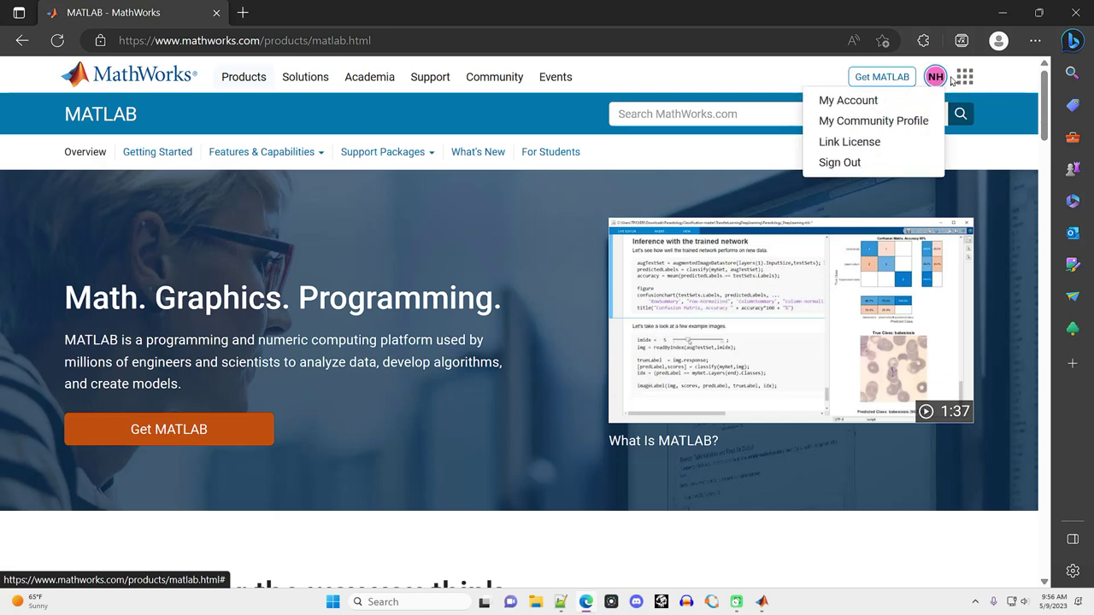
left_click(877, 104)
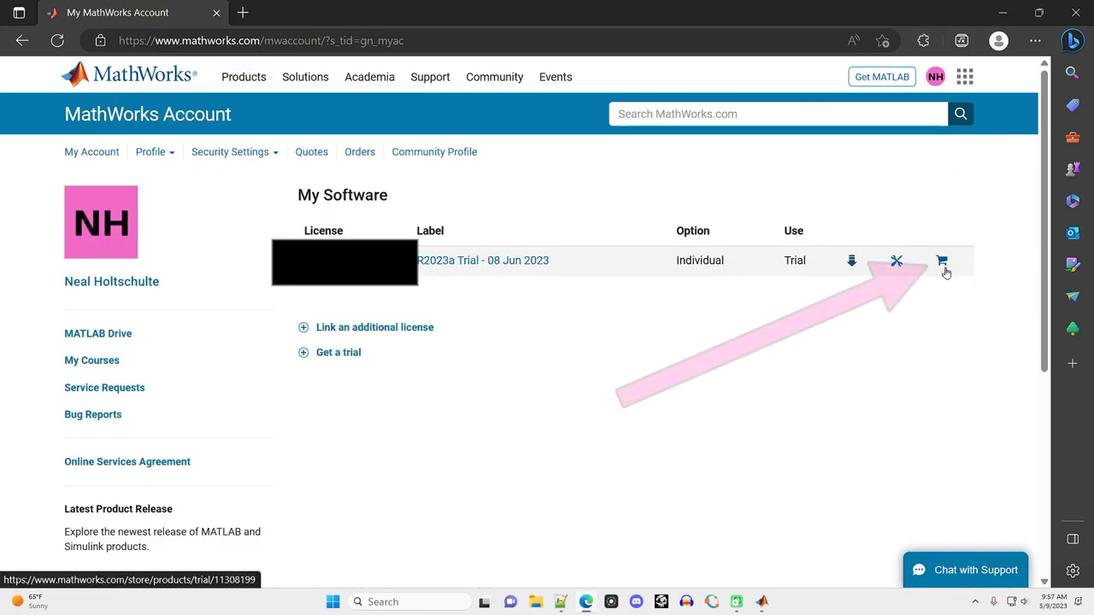
left_click(941, 263)
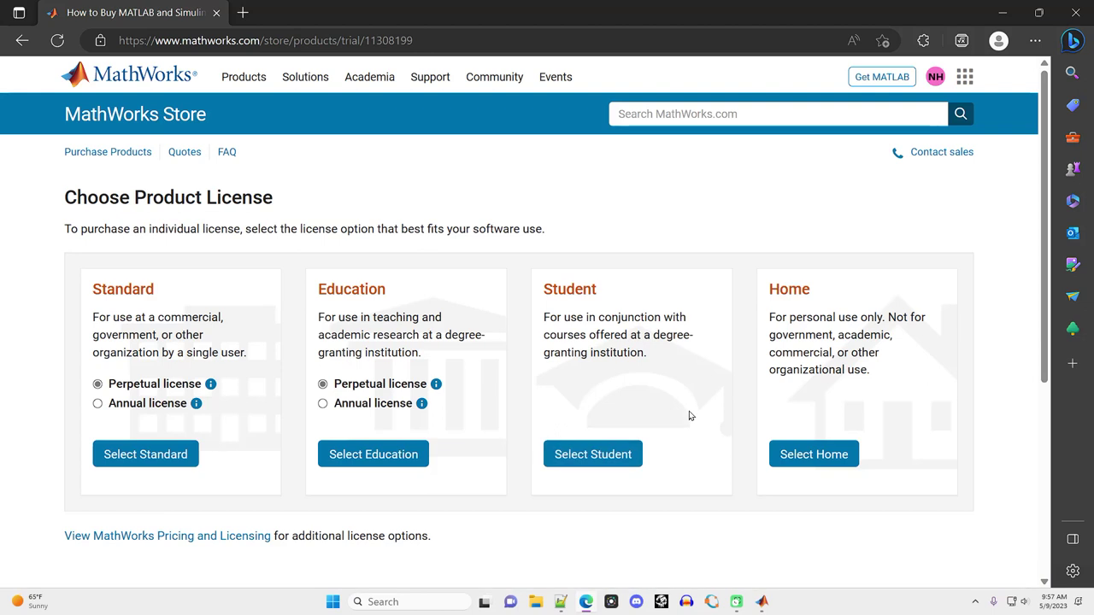
left_click(590, 454)
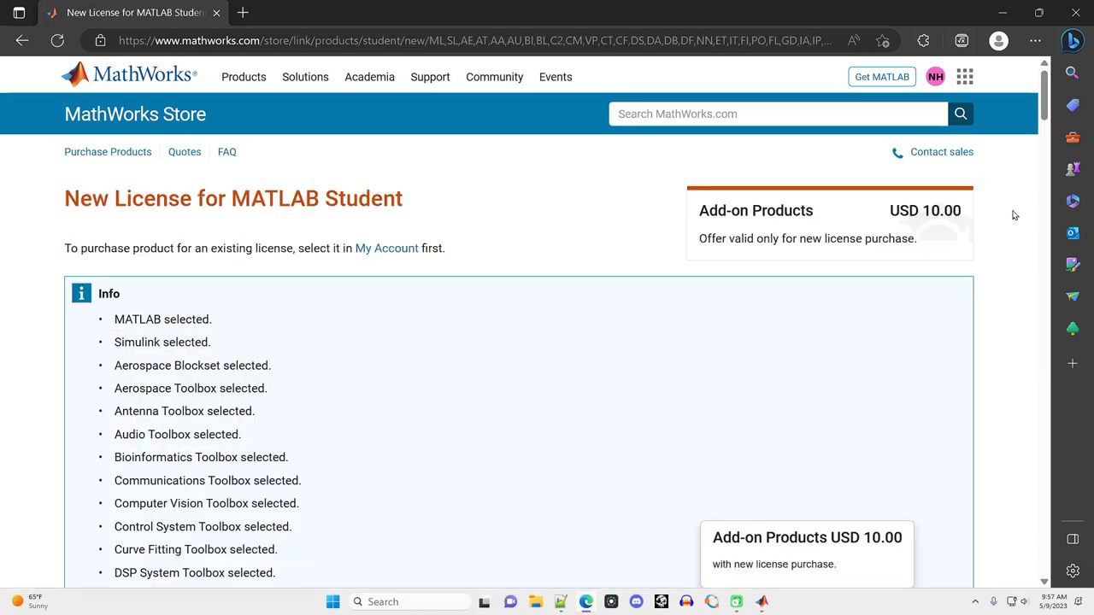
Step: Uncheck the Parallel Computing, Statistics and Machine Learning, and Curve Fitting toolboxes
left_click_drag(1041, 99, 1020, 271)
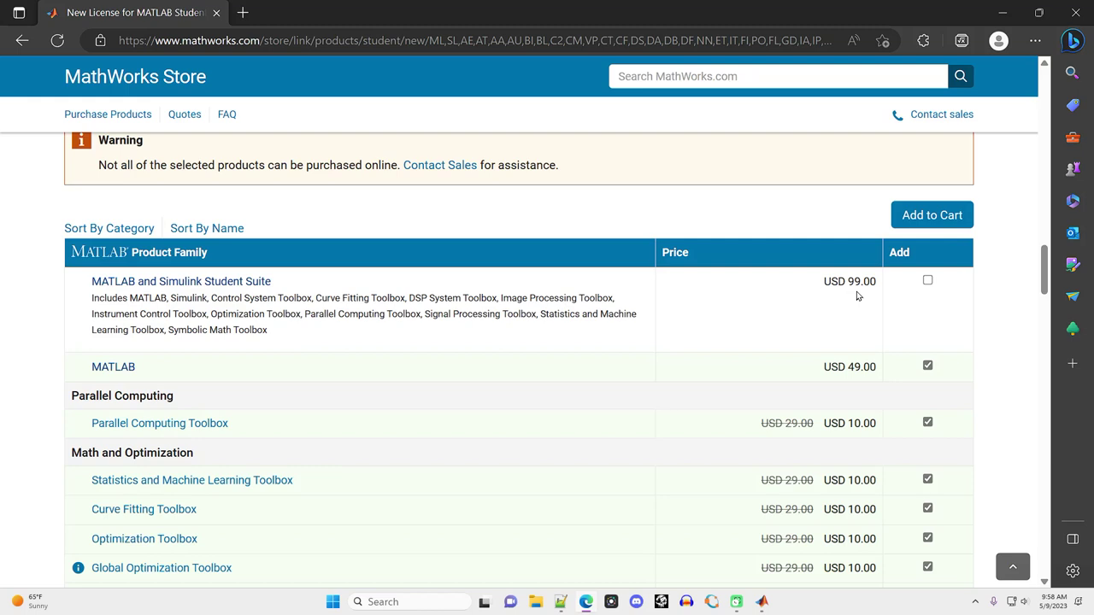
left_click_drag(816, 372, 896, 372)
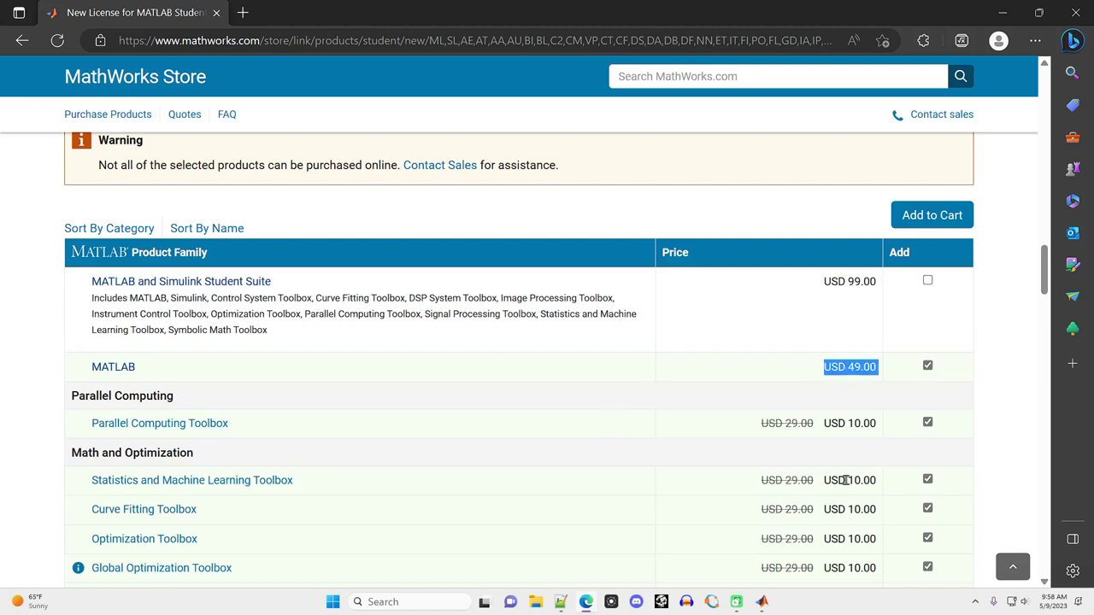
left_click(927, 423)
left_click(927, 479)
left_click(927, 510)
Step: Scroll through the product table to review the remaining selections
scroll(974, 457, "down", 5)
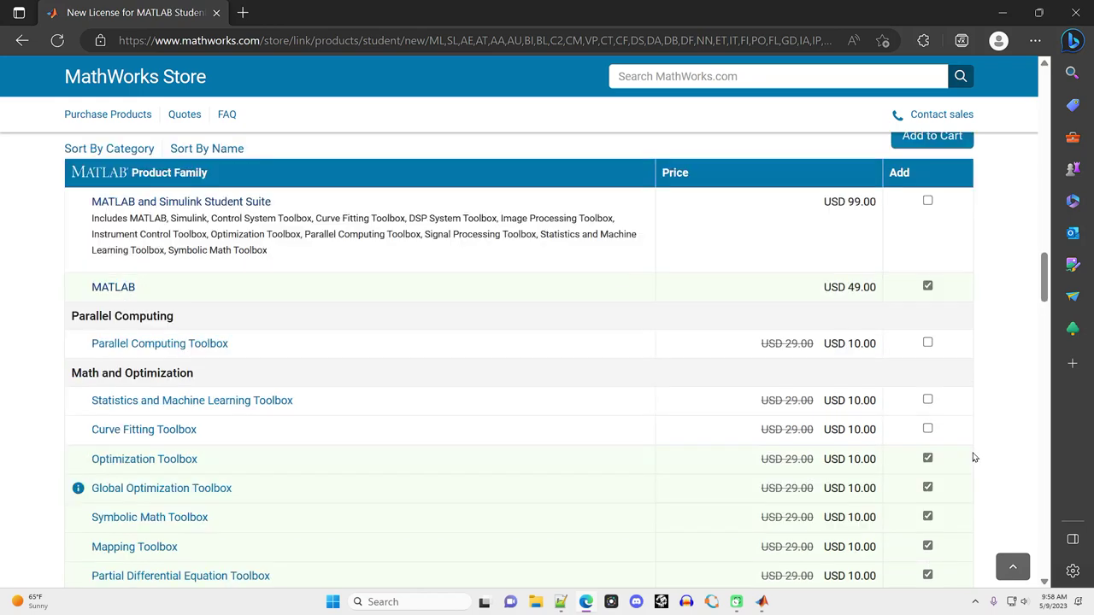
scroll(977, 456, "up", 6)
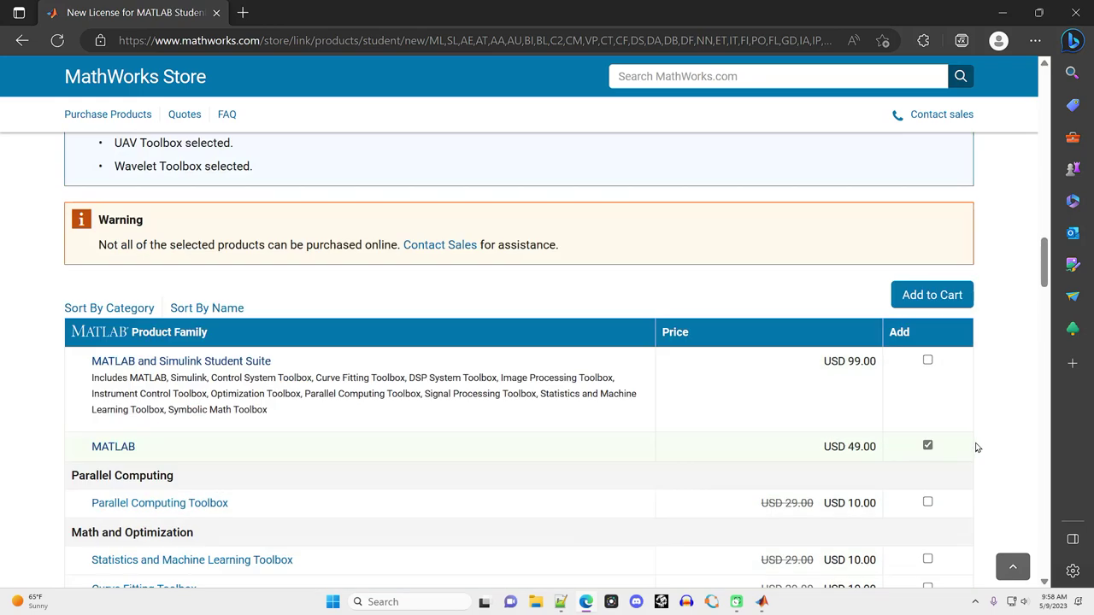
scroll(348, 386, "up", 1)
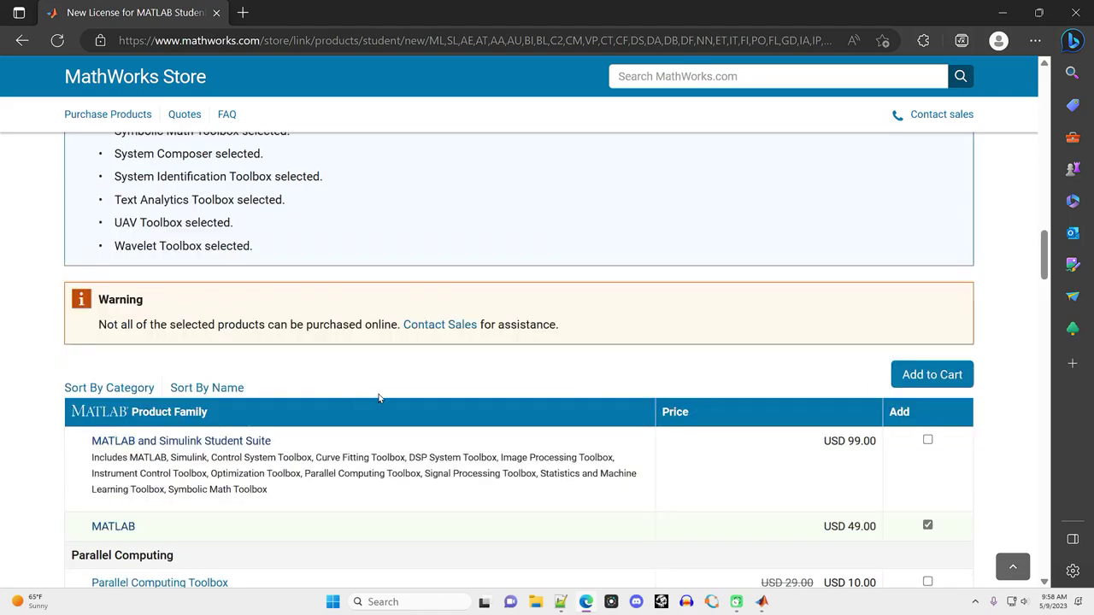
scroll(447, 391, "up", 5)
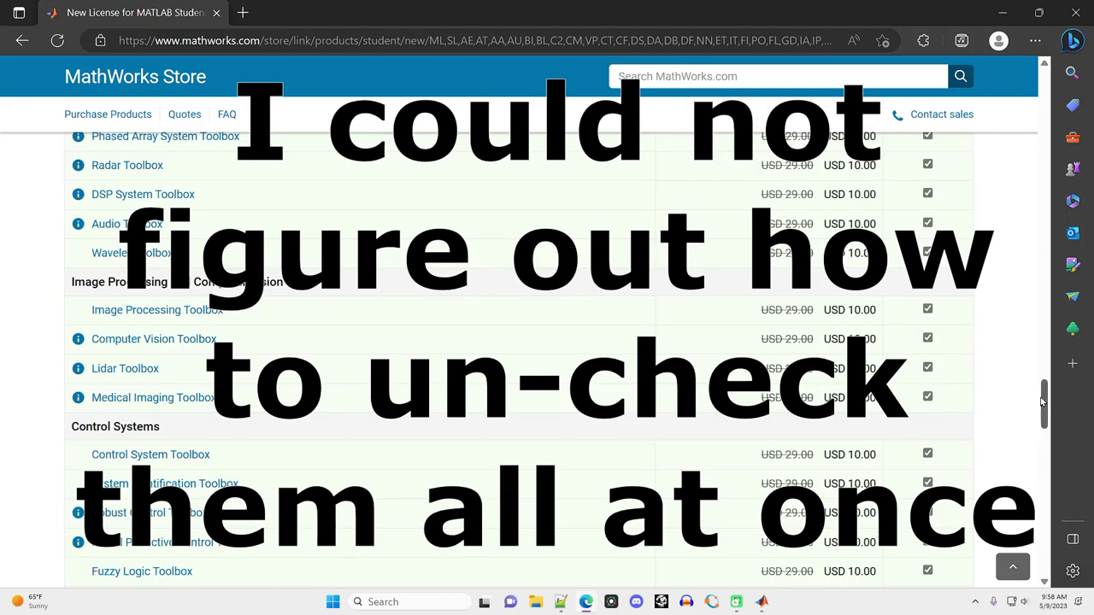
left_click_drag(1043, 401, 1028, 530)
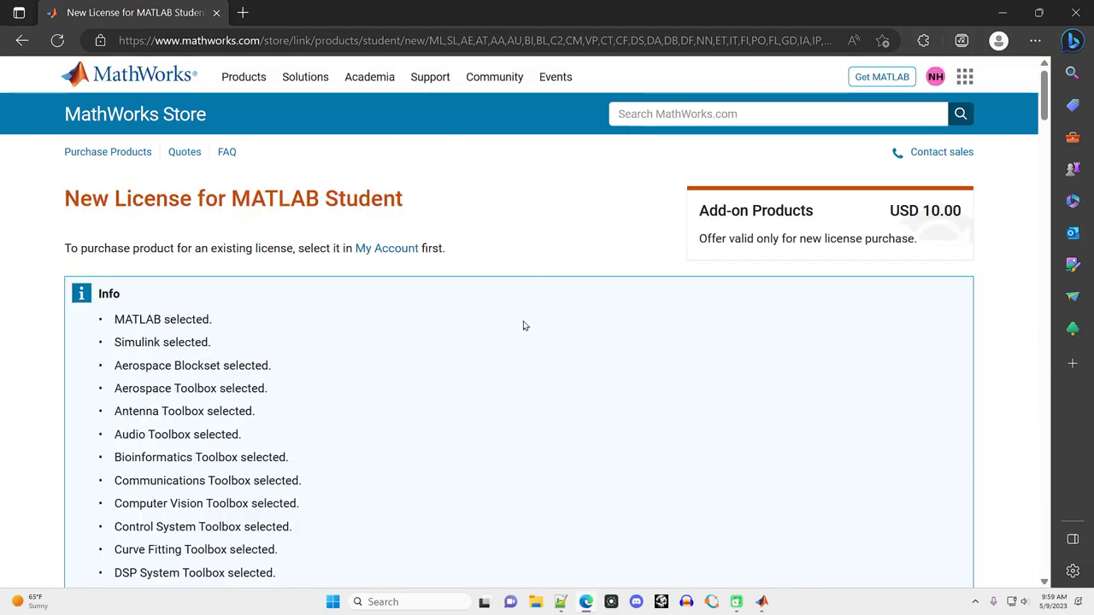
scroll(523, 325, "down", 20)
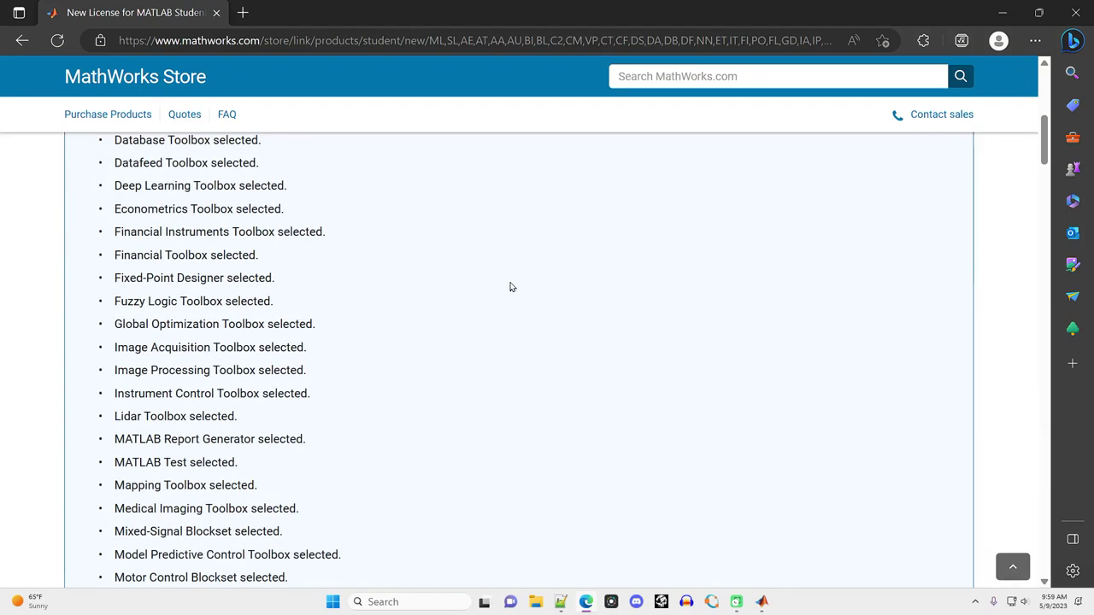
scroll(487, 243, "down", 4)
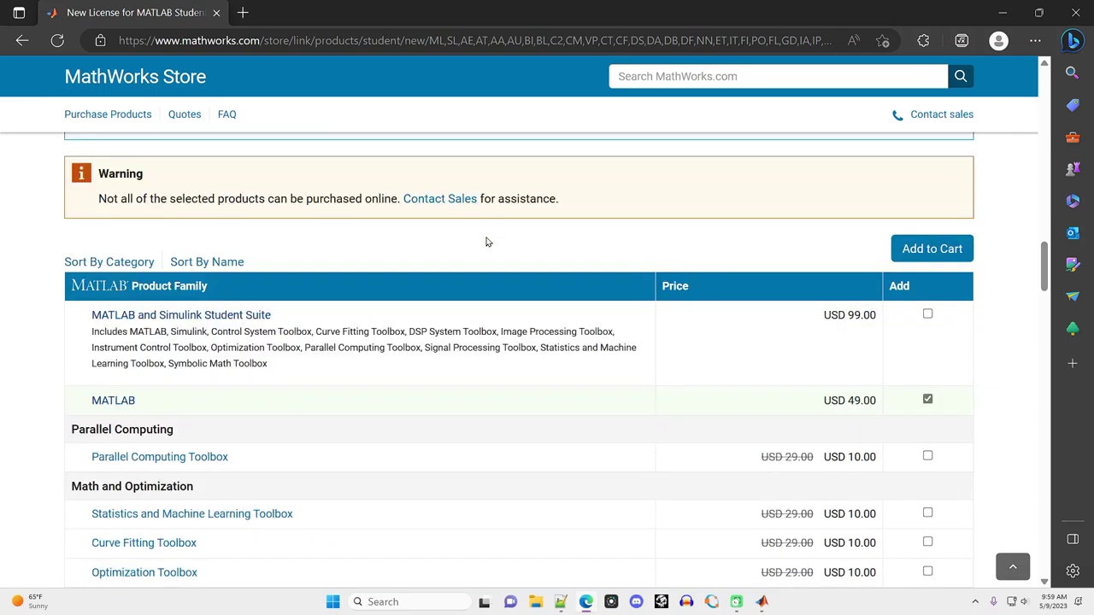
scroll(501, 296, "down", 1)
left_click_drag(819, 234, 877, 282)
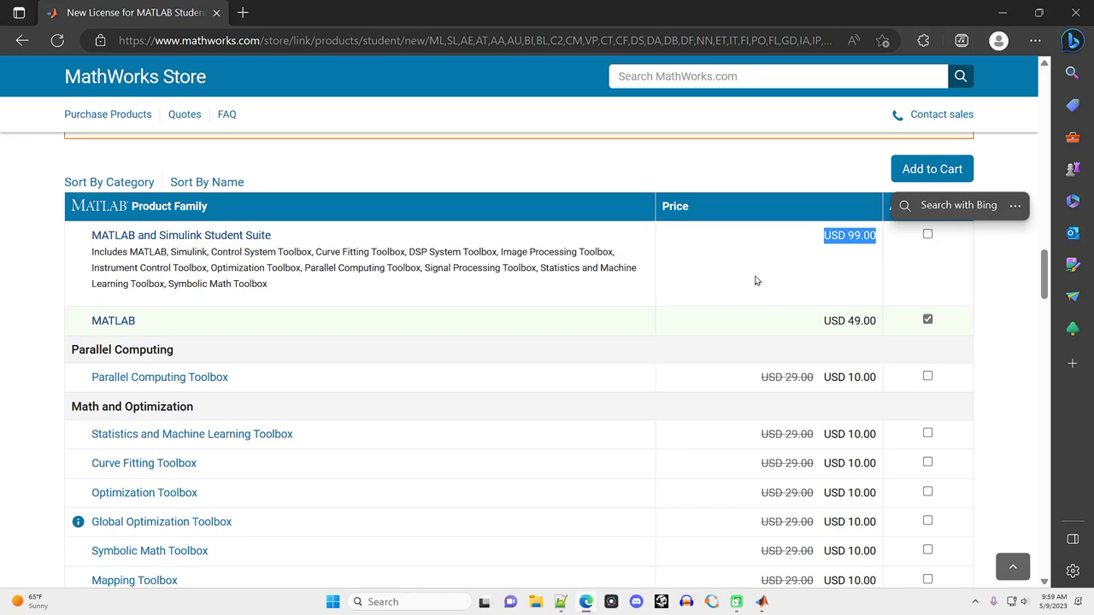
Step: Highlight the MATLAB USD 49.00 price and the Student Suite name, then clear the selection
left_click_drag(819, 322, 883, 348)
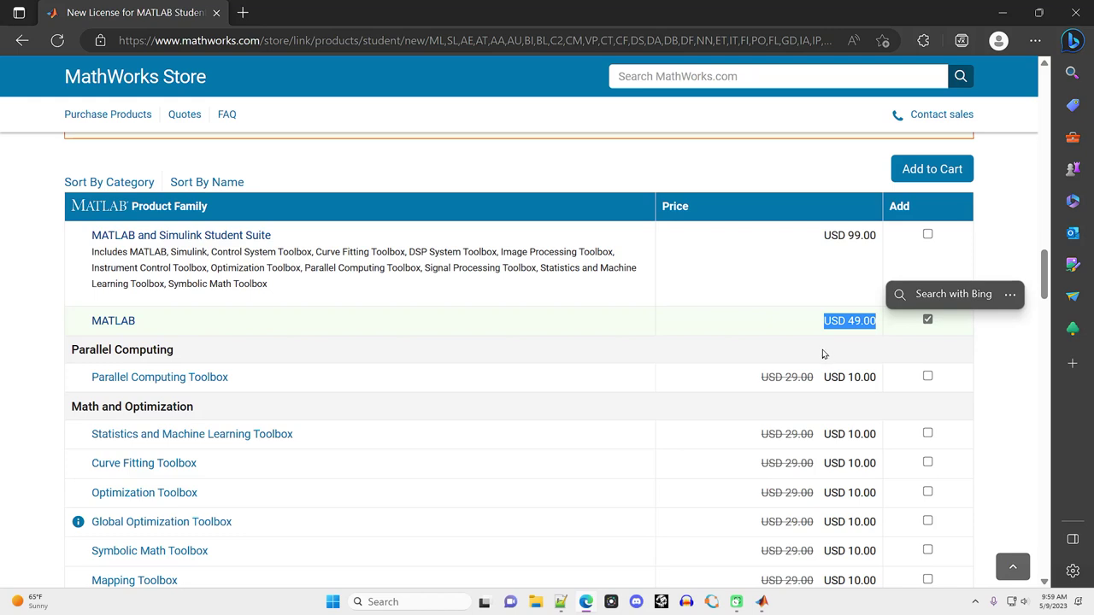
left_click_drag(818, 318, 899, 323)
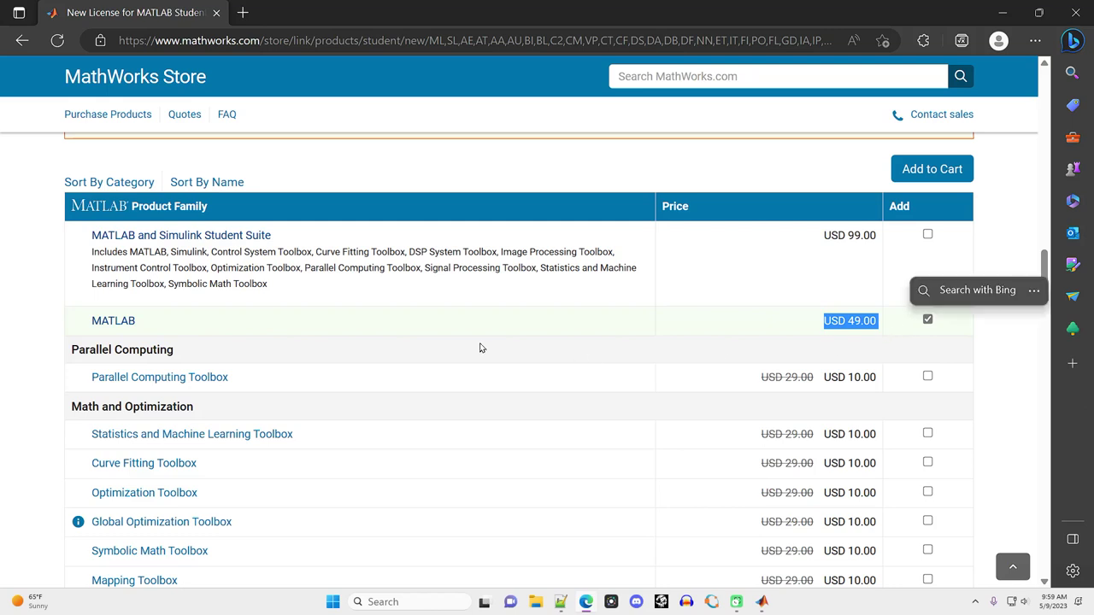
left_click_drag(273, 238, 162, 240)
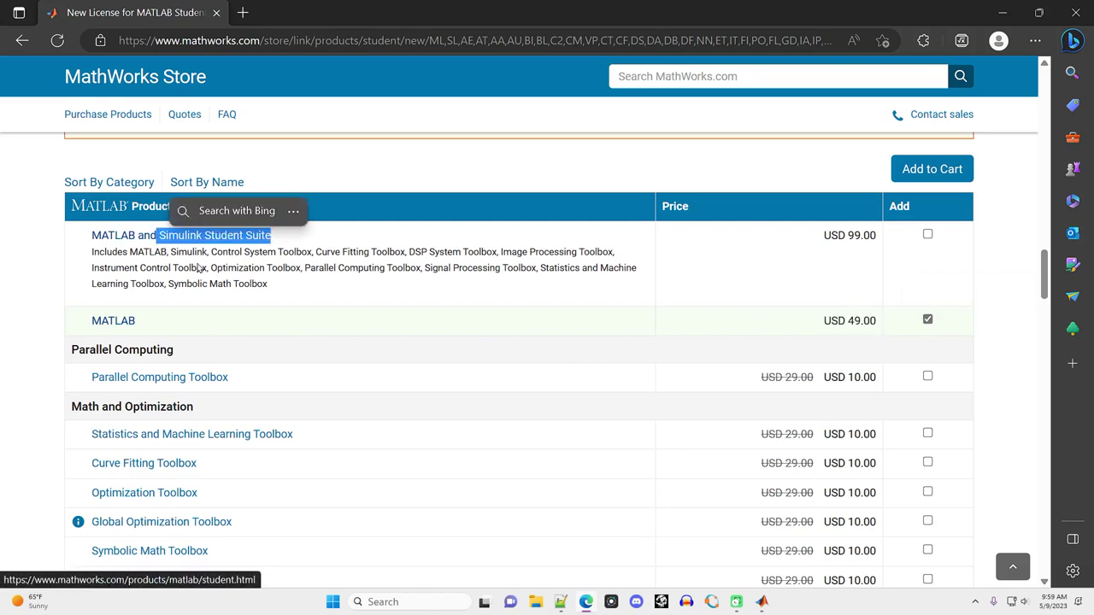
left_click_drag(816, 320, 875, 319)
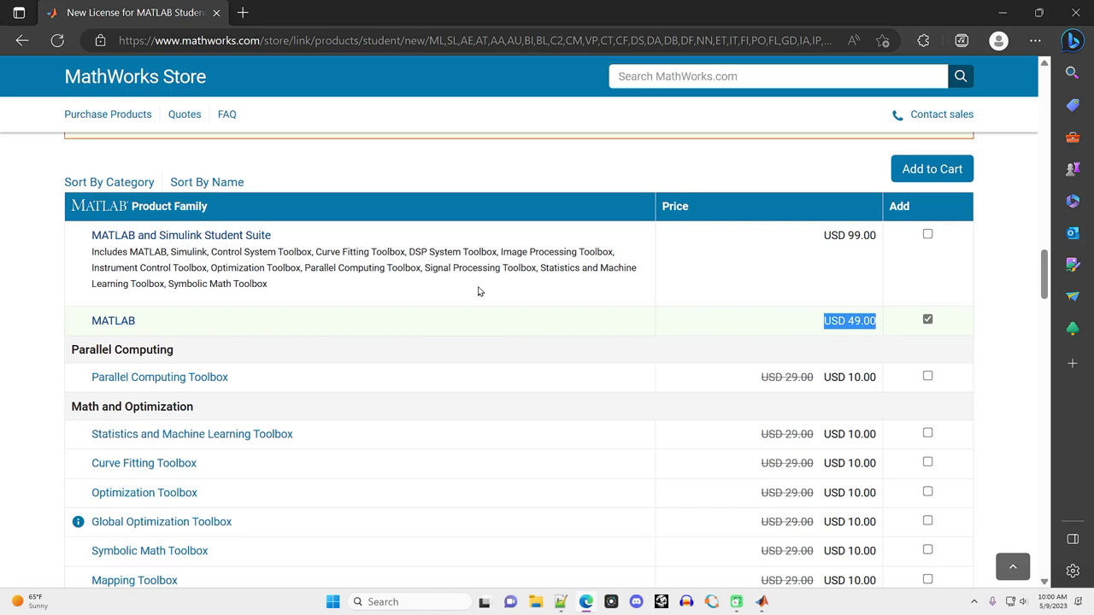
left_click_drag(818, 320, 897, 327)
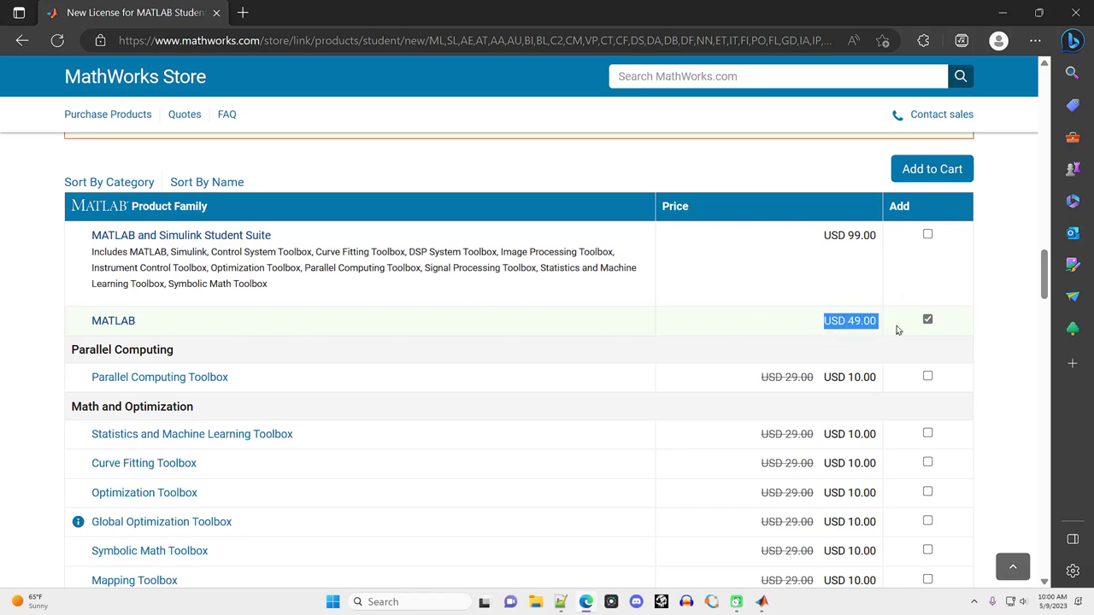
left_click(756, 329)
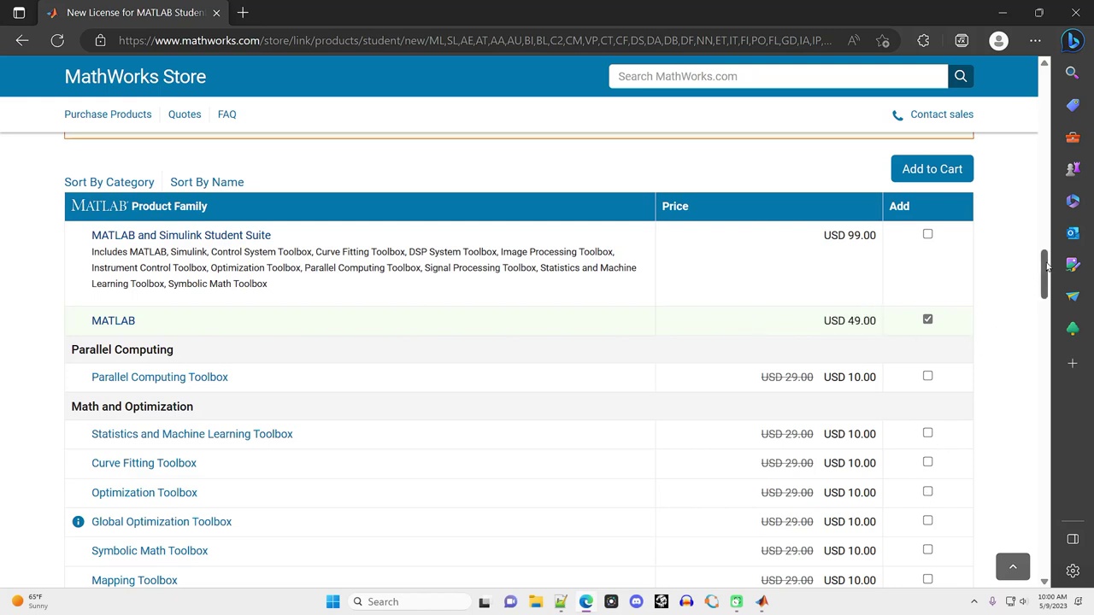
scroll(1022, 312, "down", 8)
Step: Uncheck Simulink, Stateflow, SimEvents and Simscape, then scroll back up the page
scroll(1024, 335, "up", 1)
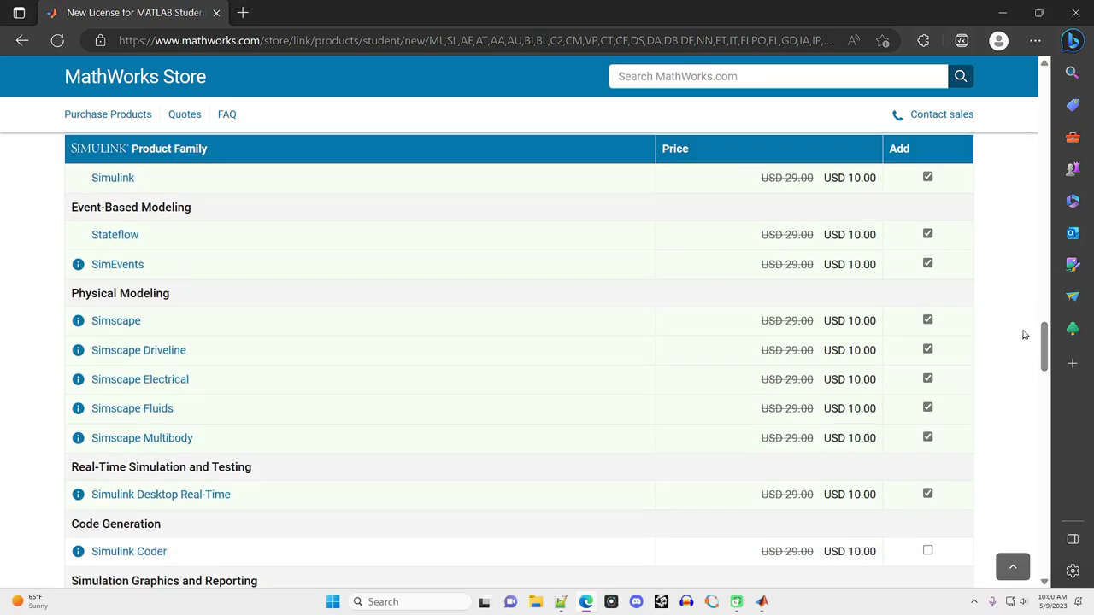
left_click(927, 177)
triple_click(927, 233)
left_click(927, 264)
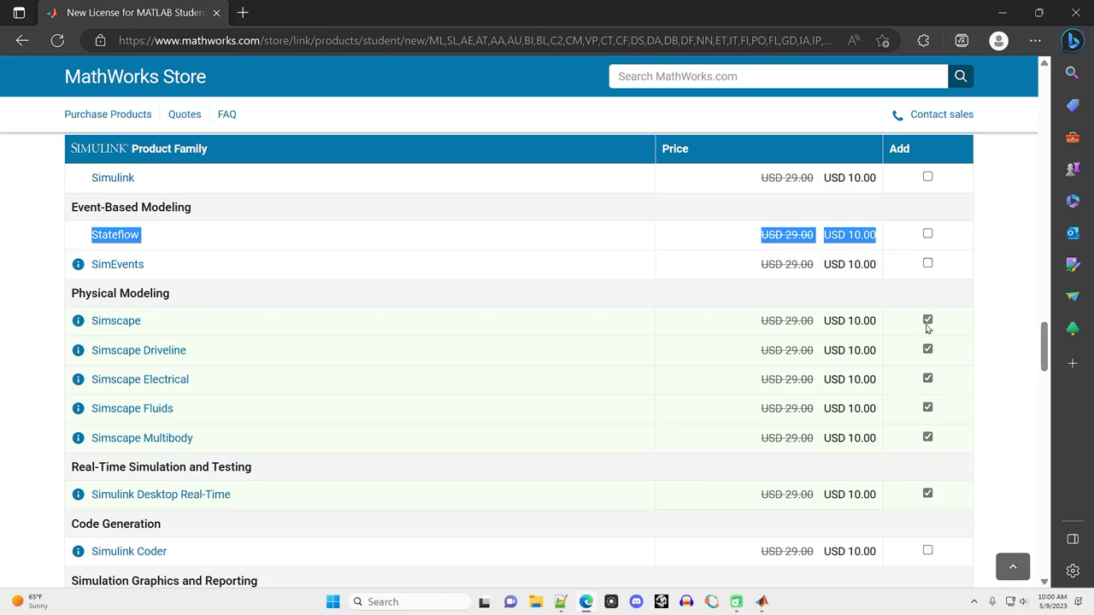
left_click(927, 321)
left_click_drag(1046, 359, 1044, 280)
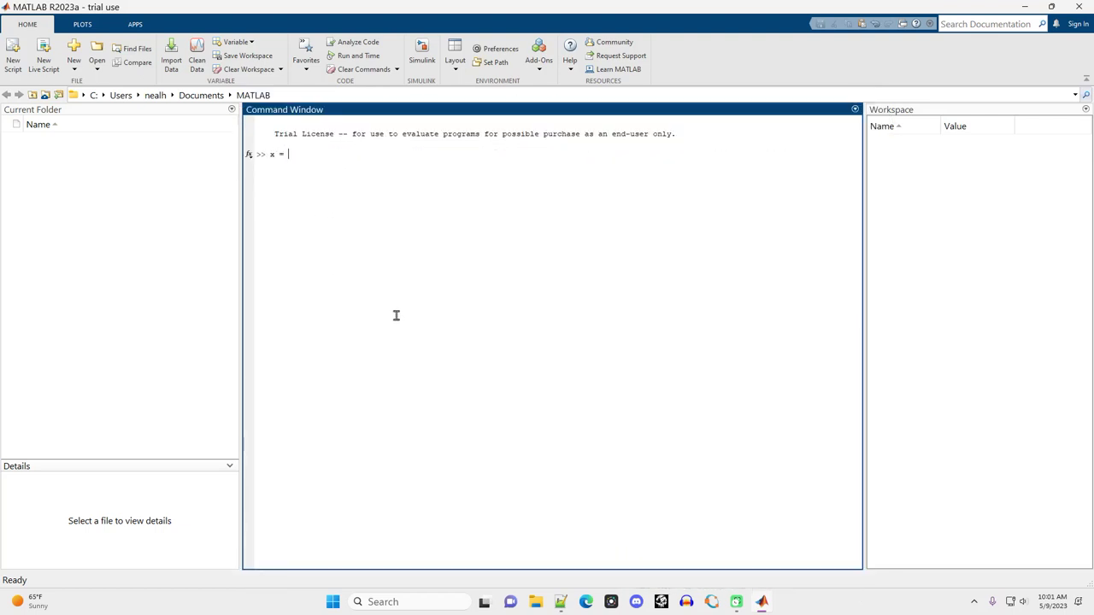
Step: Run x = 7 in the Command Window and highlight the command with its echoed value
key("Return")
left_click_drag(395, 315, 243, 169)
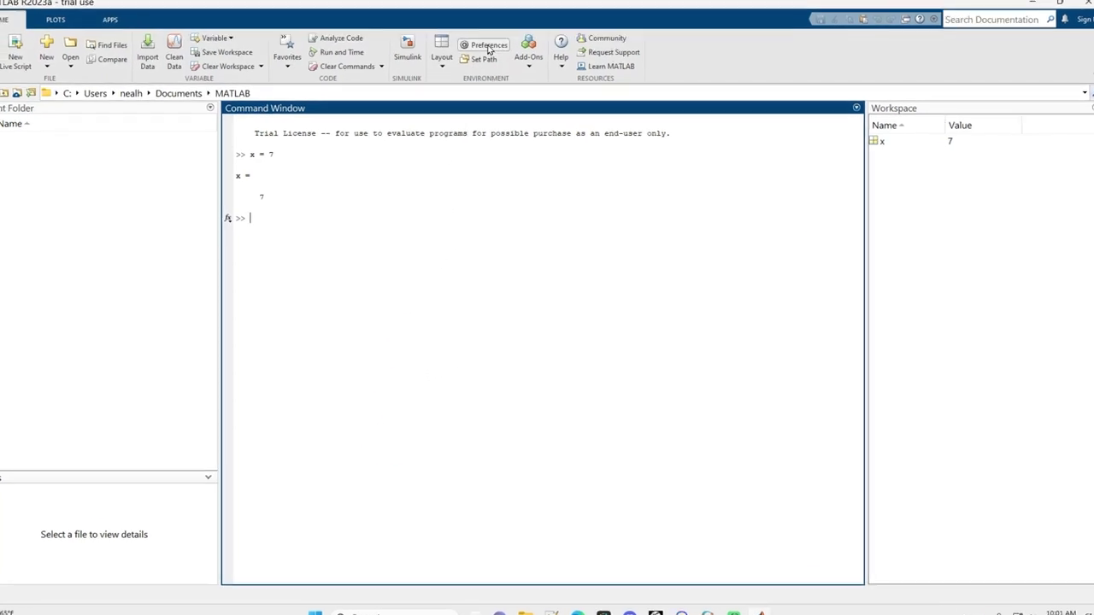
left_click(485, 47)
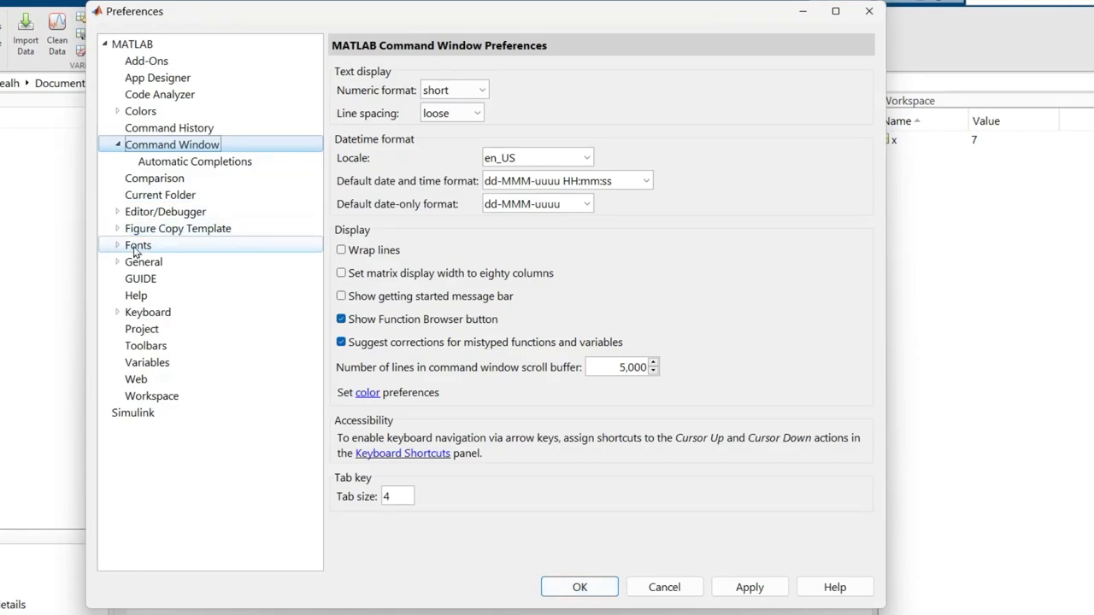
Step: Set the Desktop code font to size 36 Bold in Preferences > Fonts and apply it
left_click(135, 246)
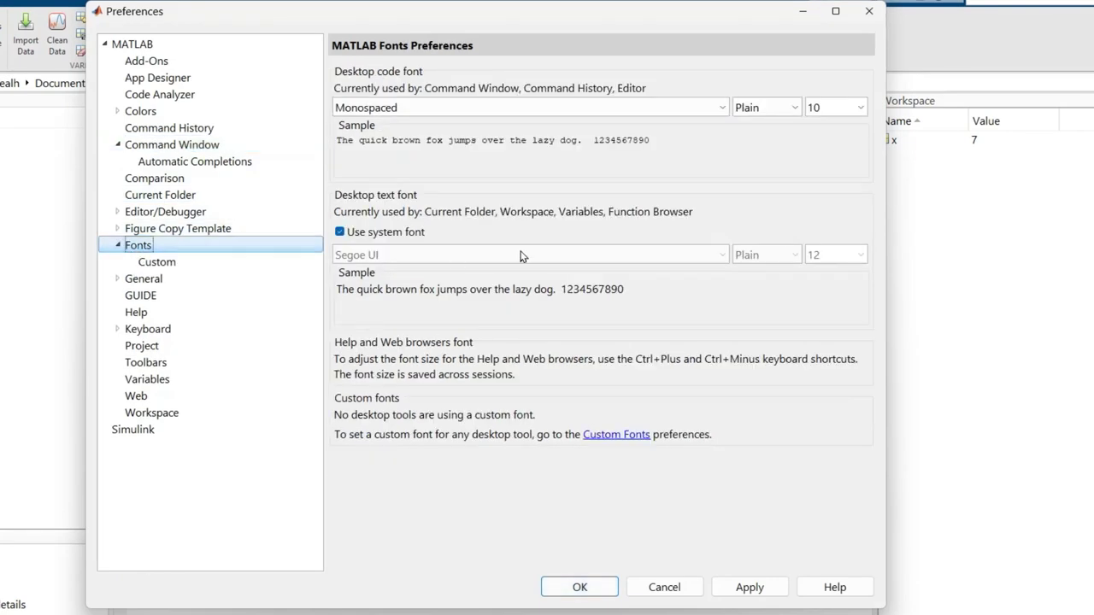
left_click(861, 110)
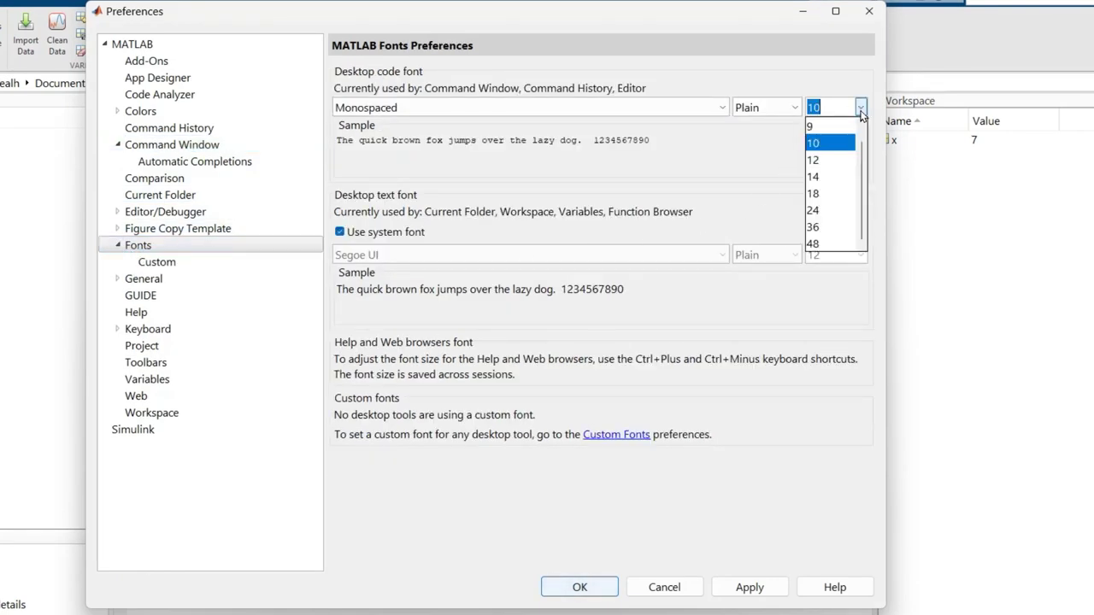
left_click(828, 227)
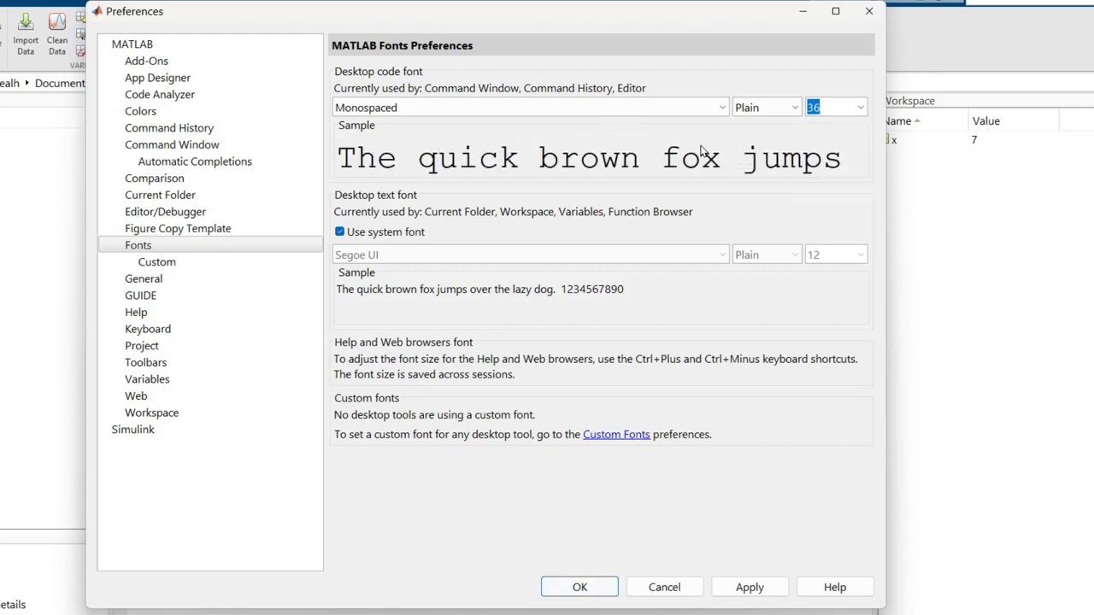
left_click(794, 108)
left_click(744, 143)
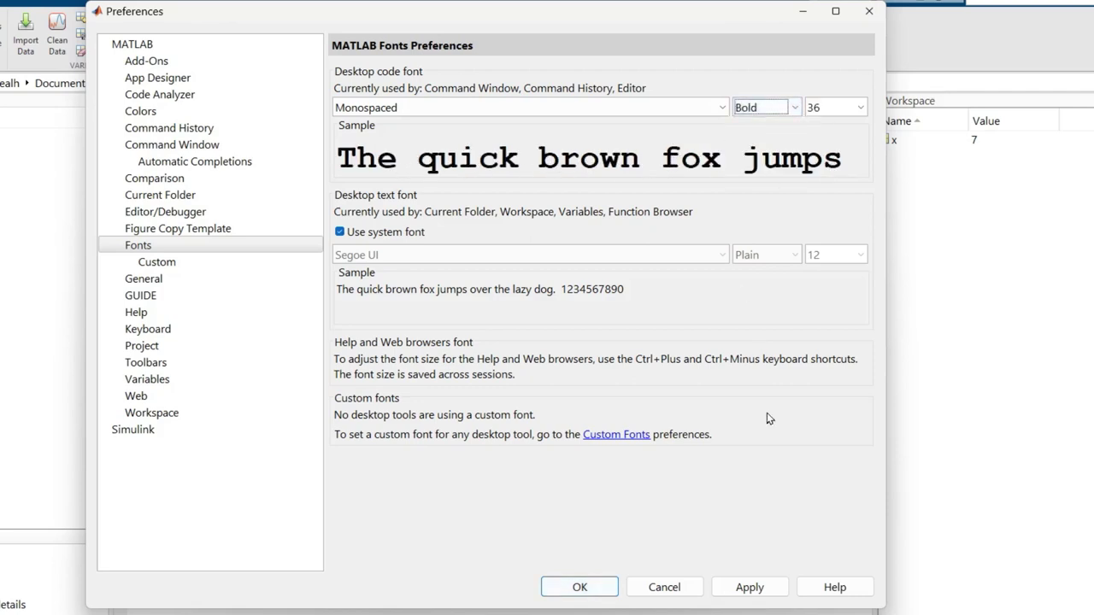
left_click(579, 588)
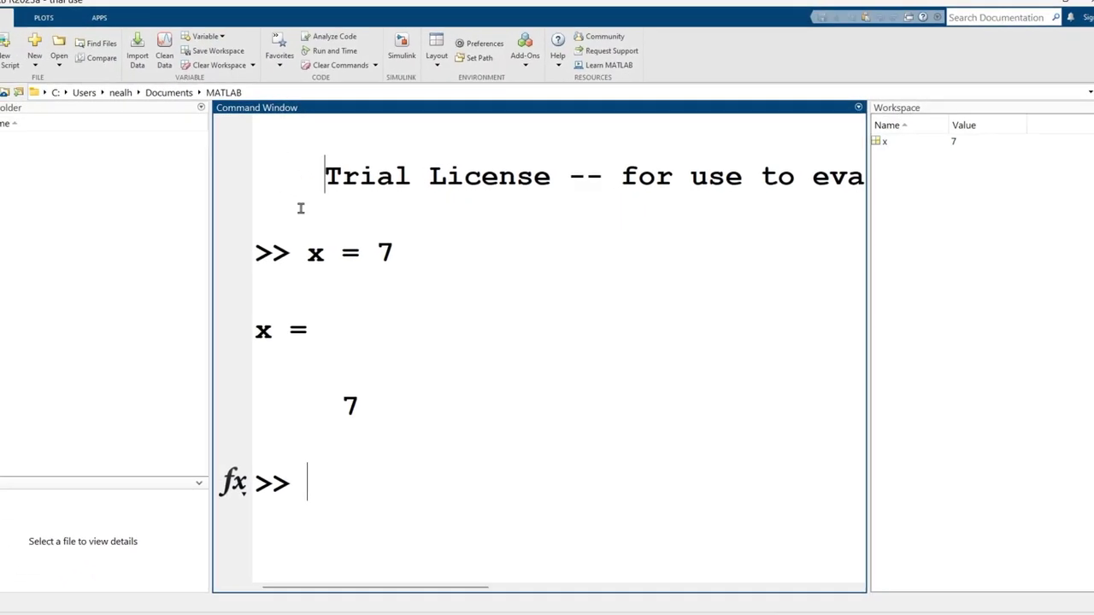
mouse_move(316, 174)
left_mouse_down()
mouse_move(356, 489)
mouse_move(355, 404)
mouse_move(316, 170)
left_mouse_up()
left_click(379, 301)
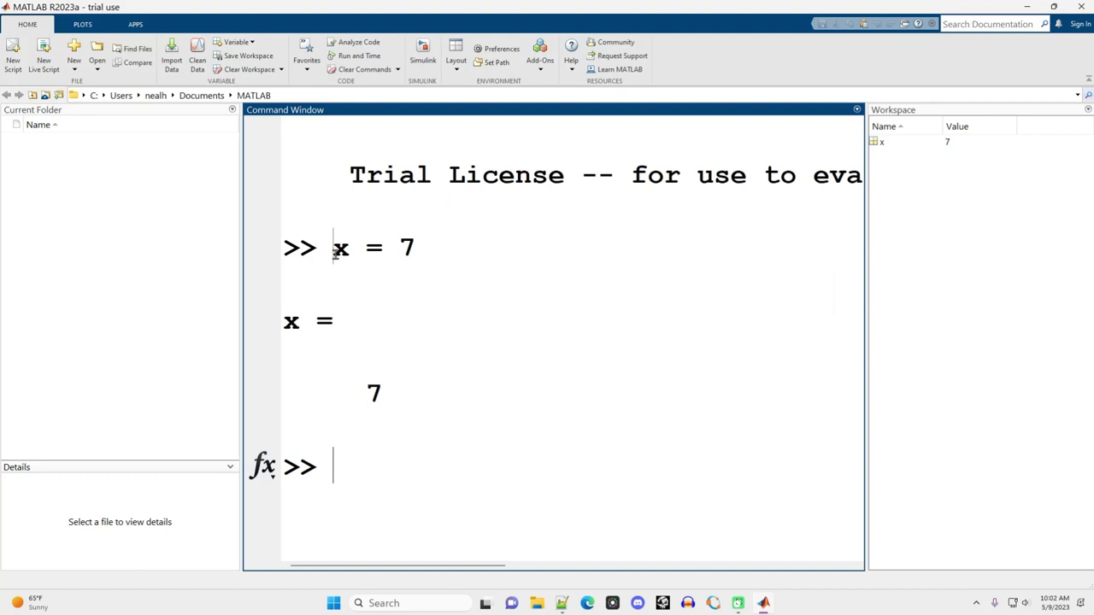
left_click_drag(334, 246, 469, 247)
left_click_drag(434, 406, 510, 420)
left_click(495, 49)
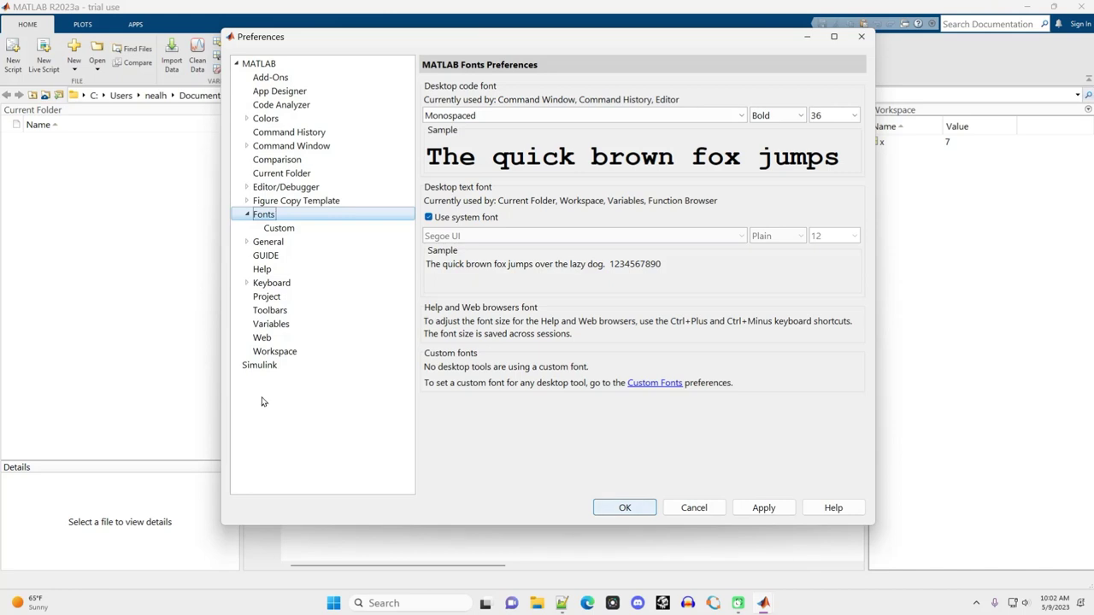
left_click(625, 508)
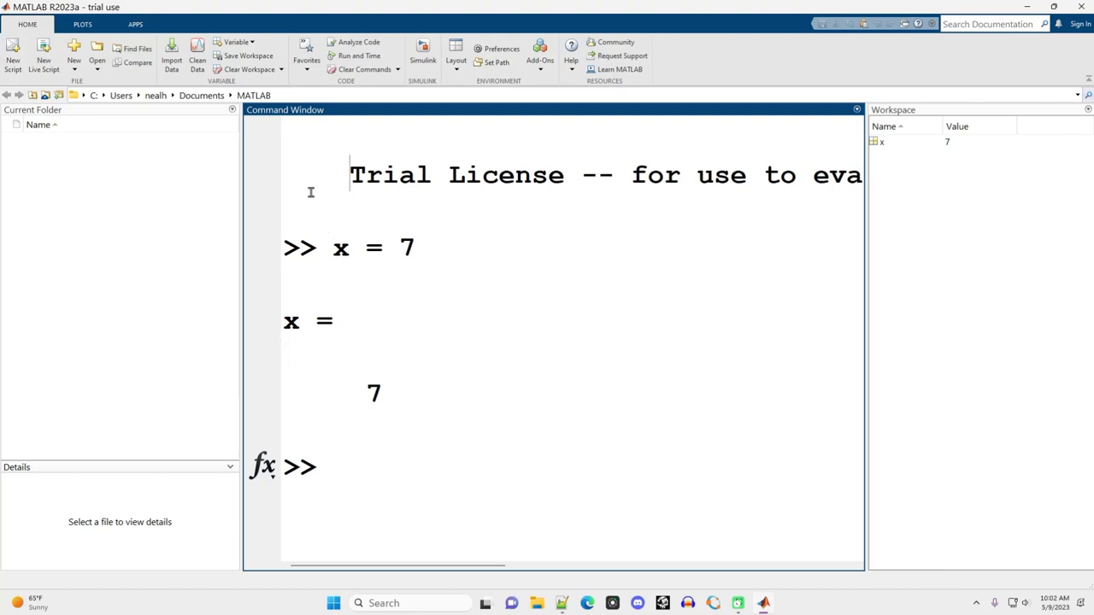
left_click_drag(350, 176, 385, 473)
left_click(385, 473)
left_click_drag(326, 264, 496, 256)
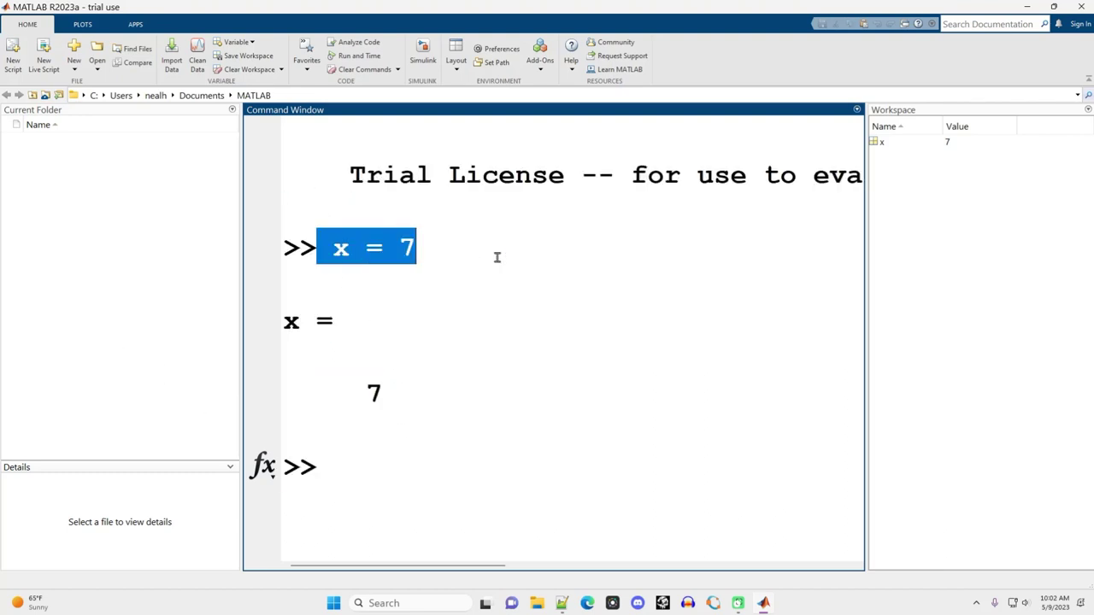
left_click(407, 452)
left_click_drag(330, 211, 400, 451)
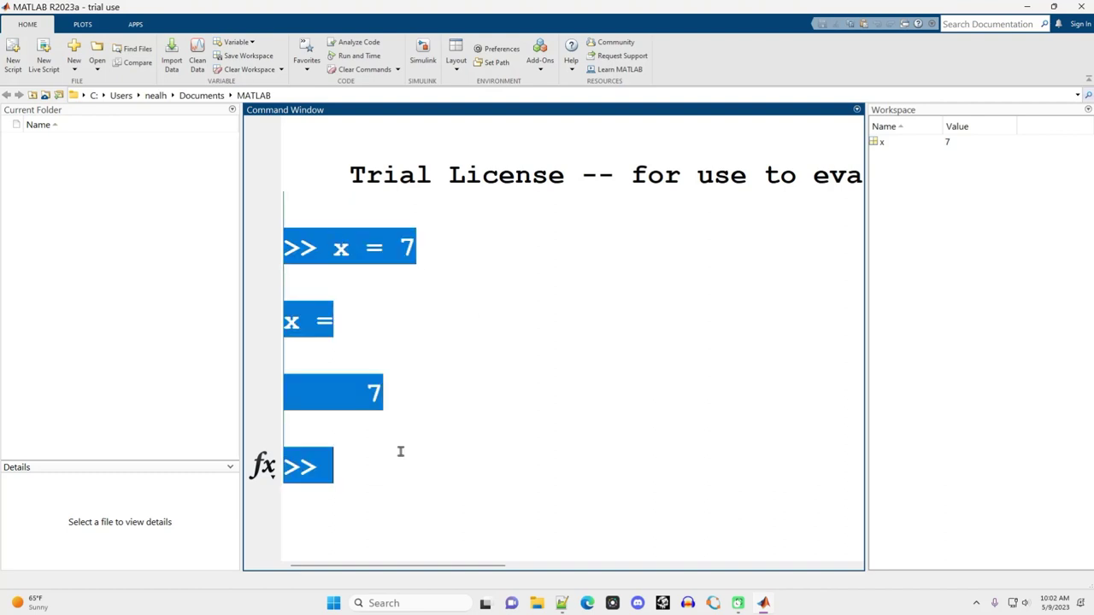
left_click(392, 477)
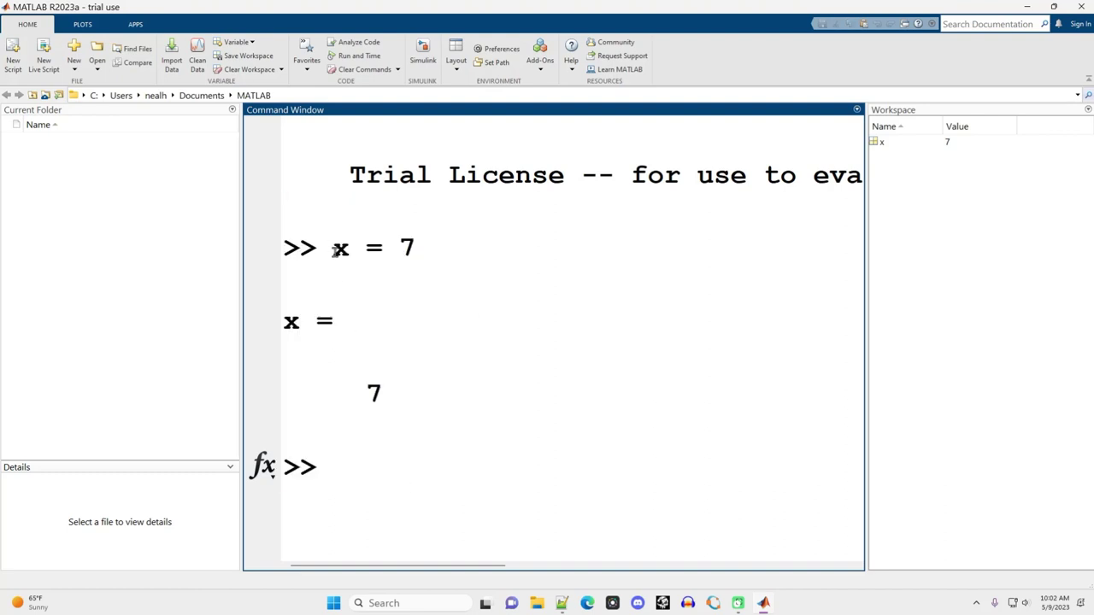
left_click_drag(322, 247, 459, 248)
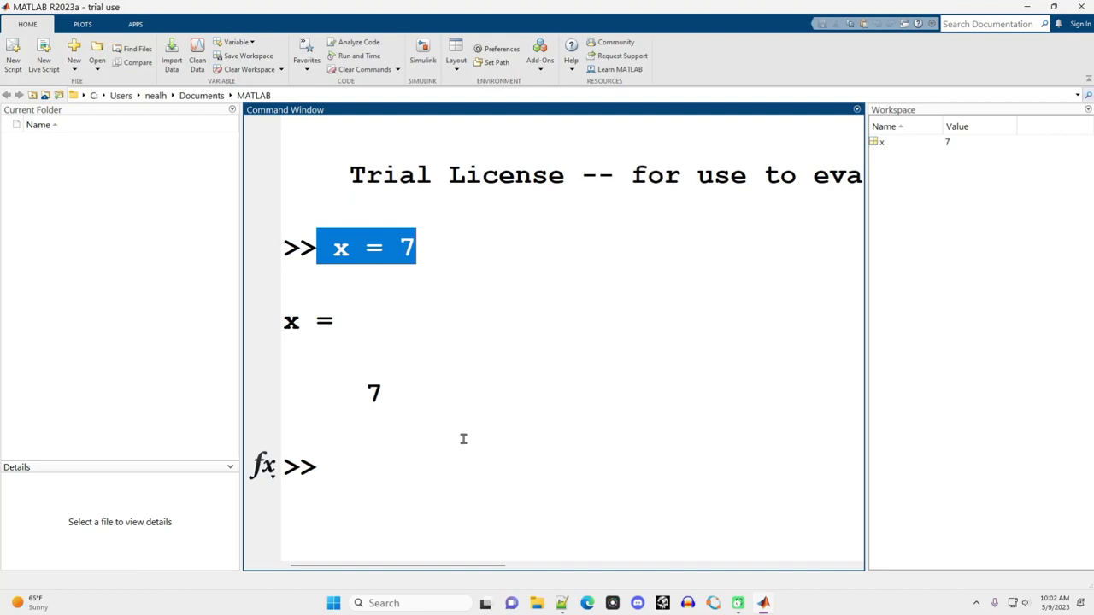
left_click(447, 356)
left_click_drag(433, 242, 333, 247)
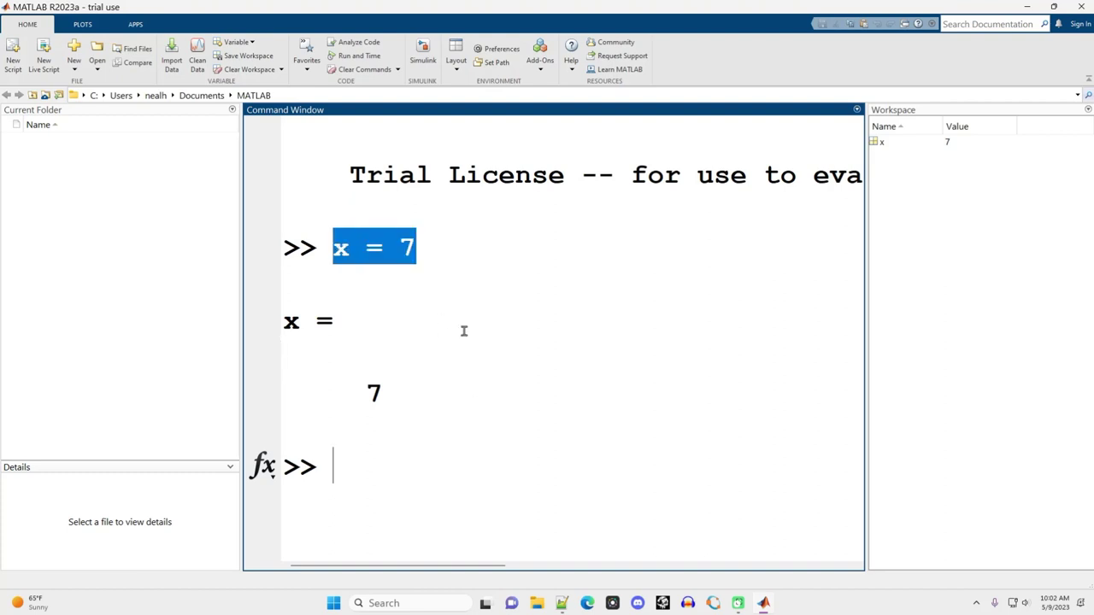
left_click(462, 330)
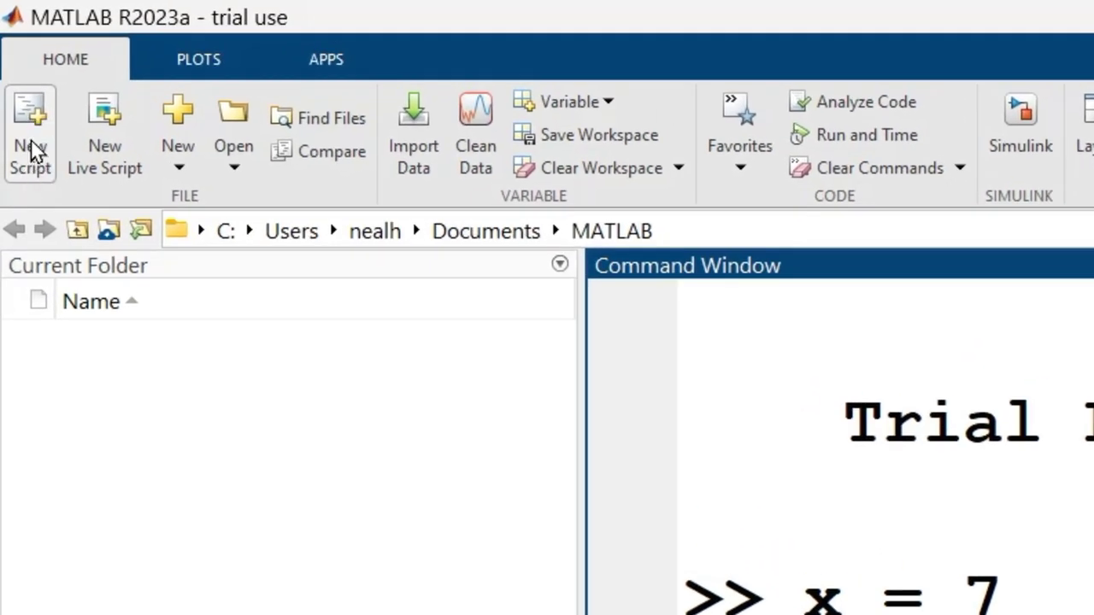
Step: Create a new blank untitled script in the Editor with New Script
left_click(31, 154)
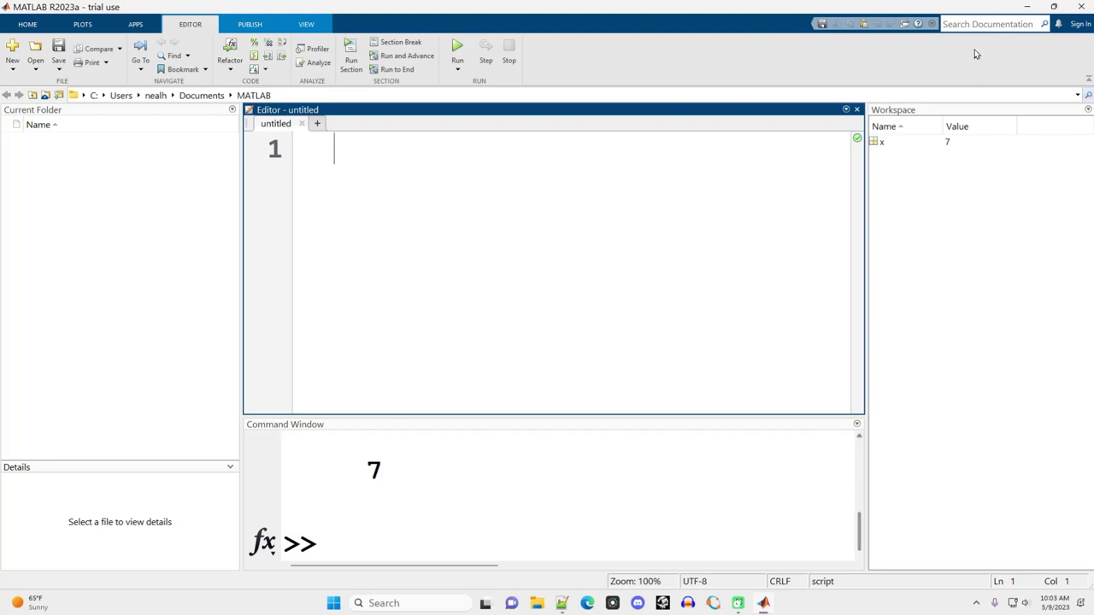
Step: Drag the Command Window and dock it to the right of the Editor
left_click(399, 505)
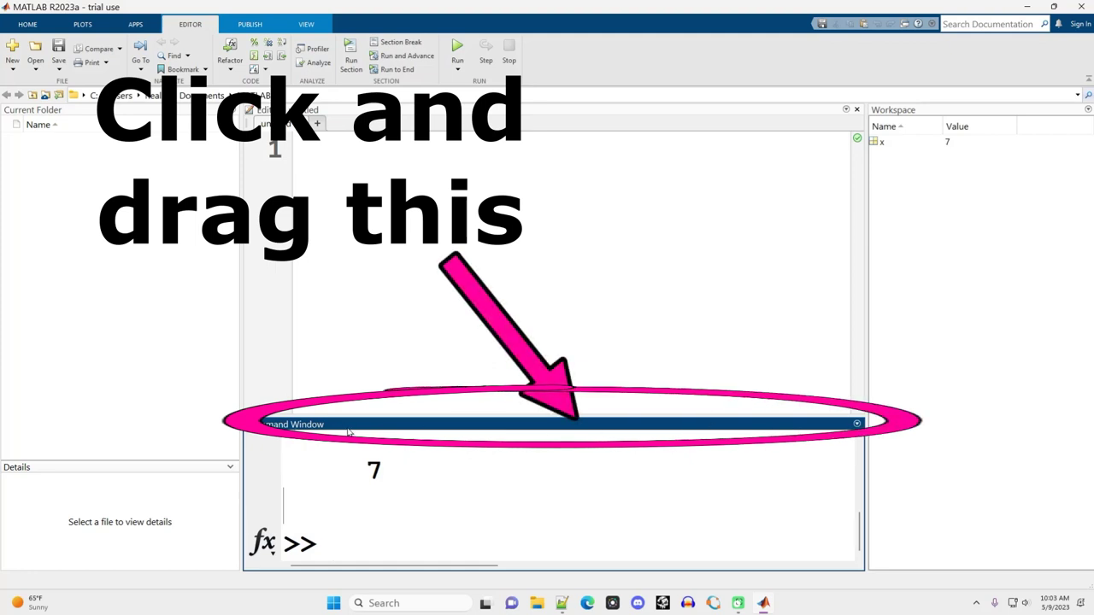
left_click_drag(398, 430, 852, 252)
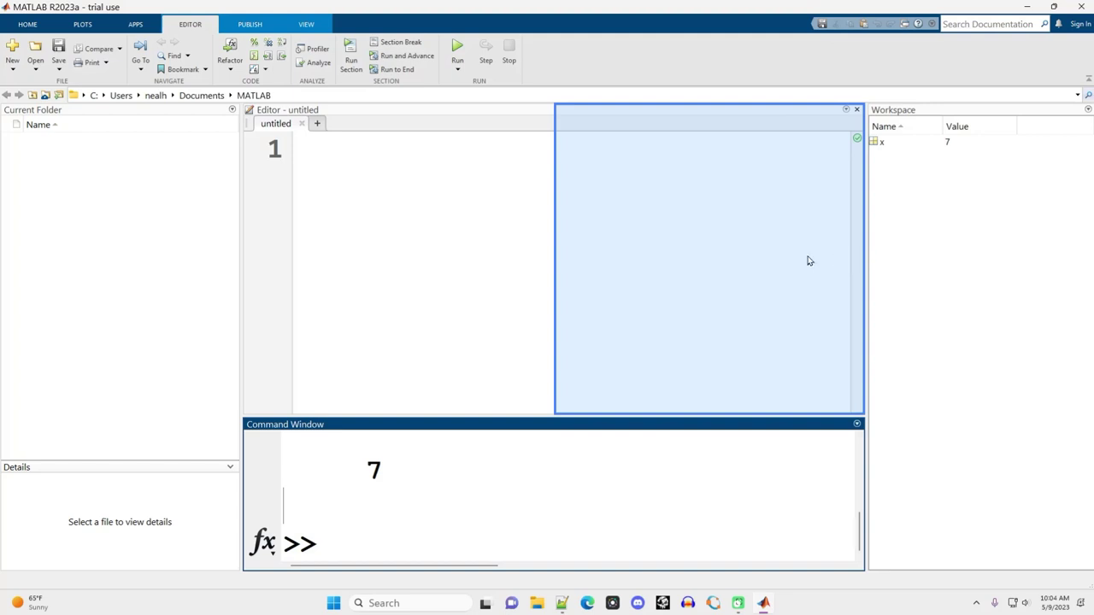
left_click_drag(809, 261, 828, 275)
left_click_drag(827, 275, 825, 272)
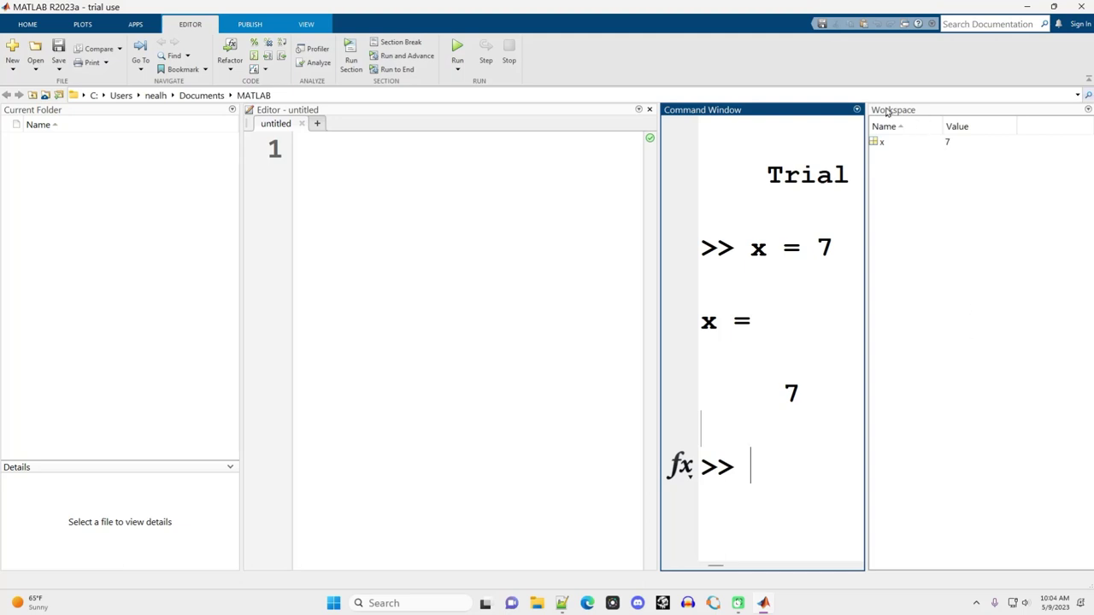
Step: Drag the Workspace panel, still listing x = 7, and dock it below Current Folder and Details
left_click(943, 112)
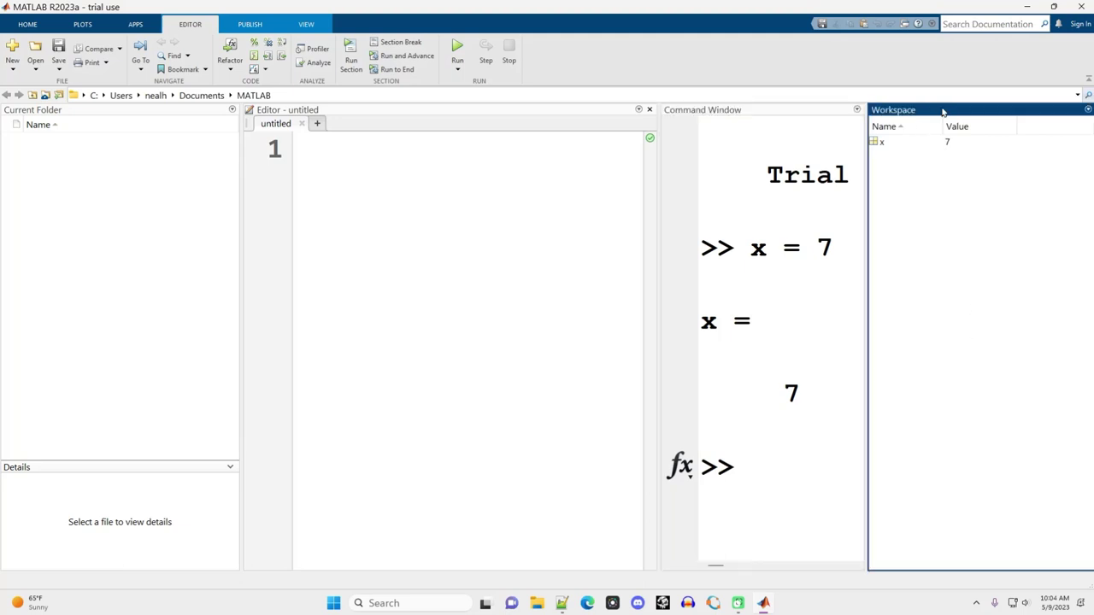
left_click_drag(946, 111, 497, 340)
left_click_drag(319, 487, 141, 482)
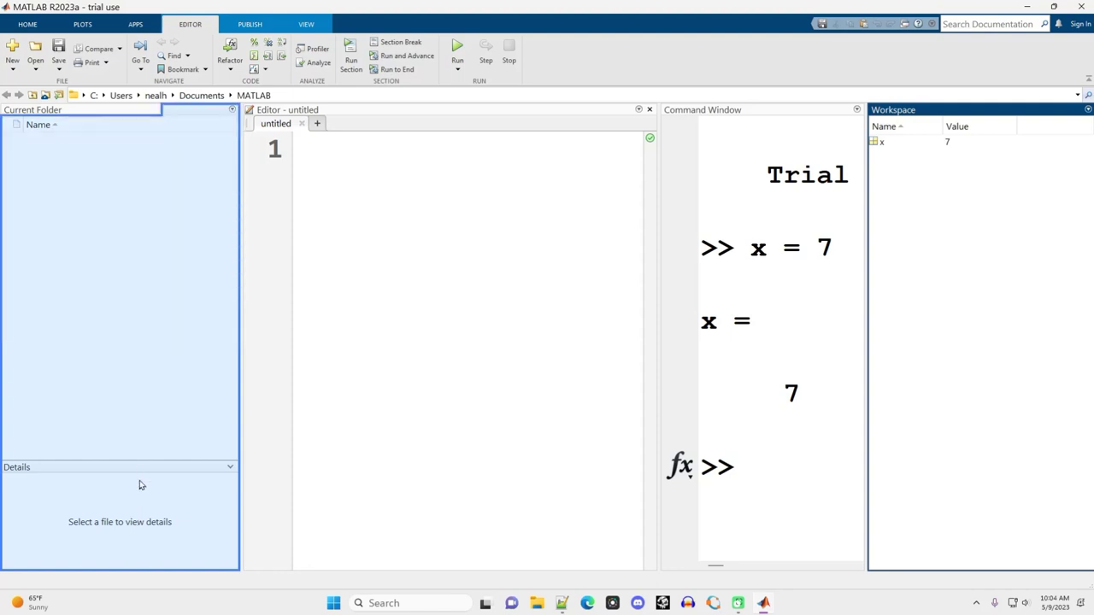
left_click_drag(139, 480, 128, 533)
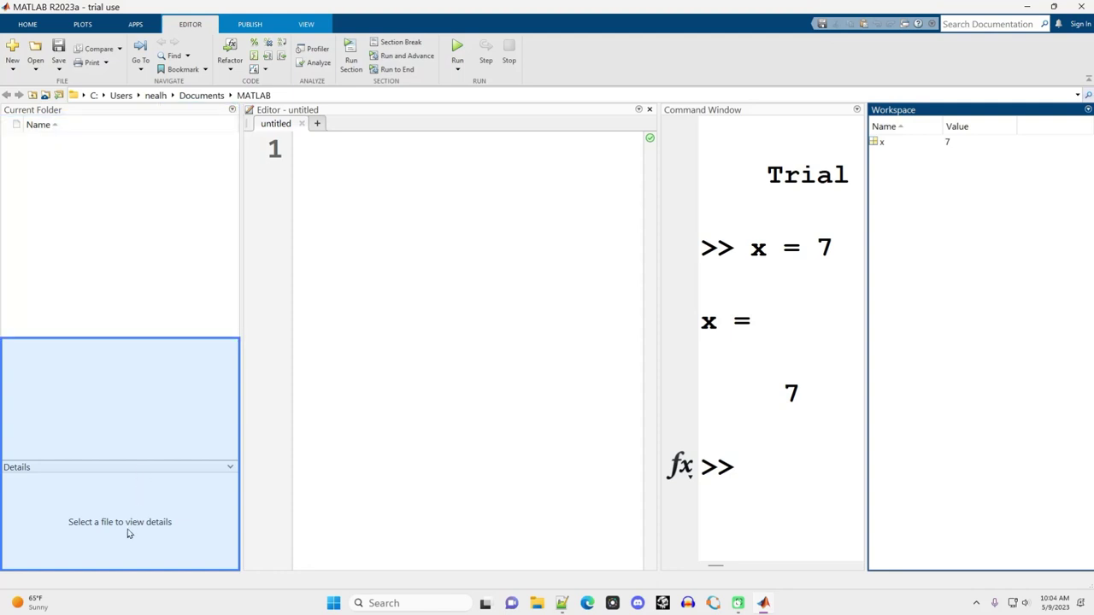
mouse_move(127, 529)
left_mouse_down()
mouse_move(118, 468)
mouse_move(111, 521)
mouse_move(98, 523)
mouse_move(105, 561)
mouse_move(110, 520)
mouse_move(118, 530)
mouse_move(441, 547)
mouse_move(159, 579)
mouse_move(576, 539)
mouse_move(397, 559)
mouse_move(342, 242)
mouse_move(123, 491)
mouse_move(117, 537)
left_mouse_up()
left_click_drag(117, 536, 117, 536)
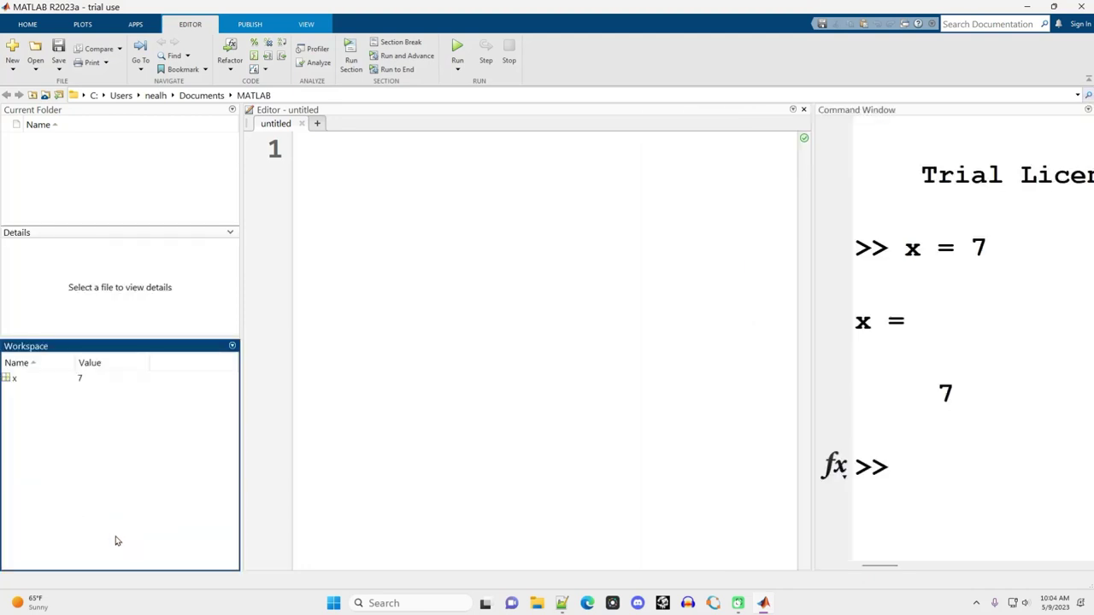
Step: Collapse the Details pane and drag the left column narrower to widen the Editor and Command Window
left_click(230, 233)
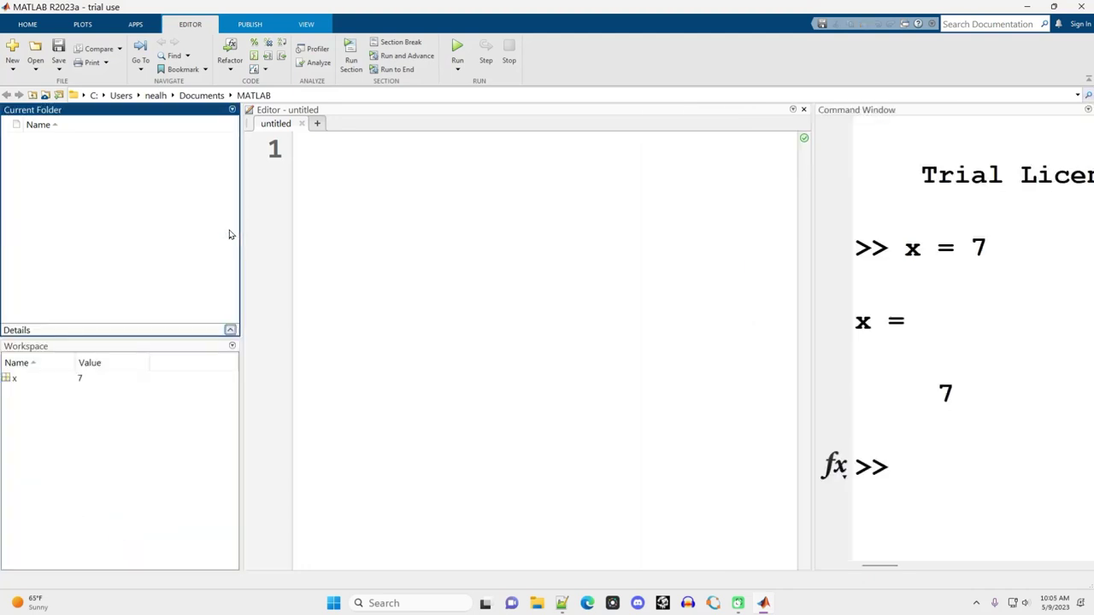
left_click(229, 330)
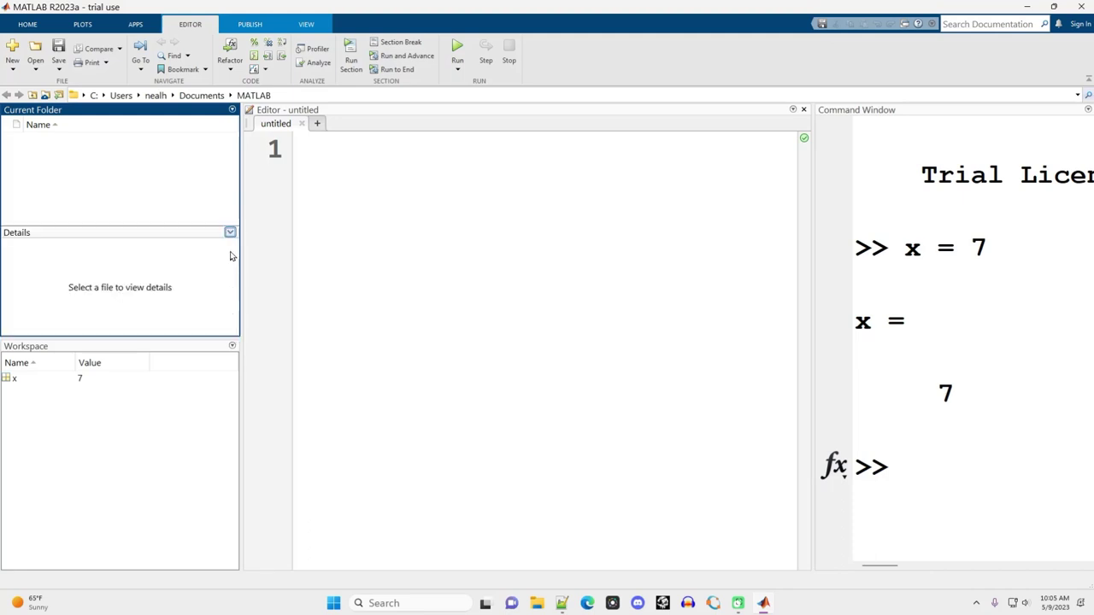
left_click(230, 233)
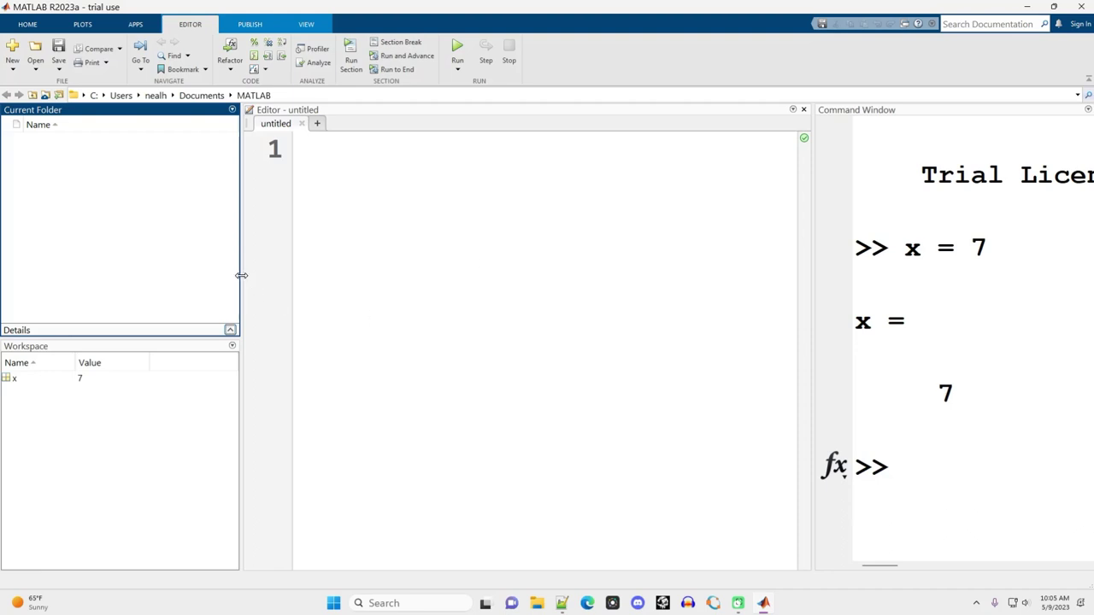
left_click_drag(239, 277, 145, 284)
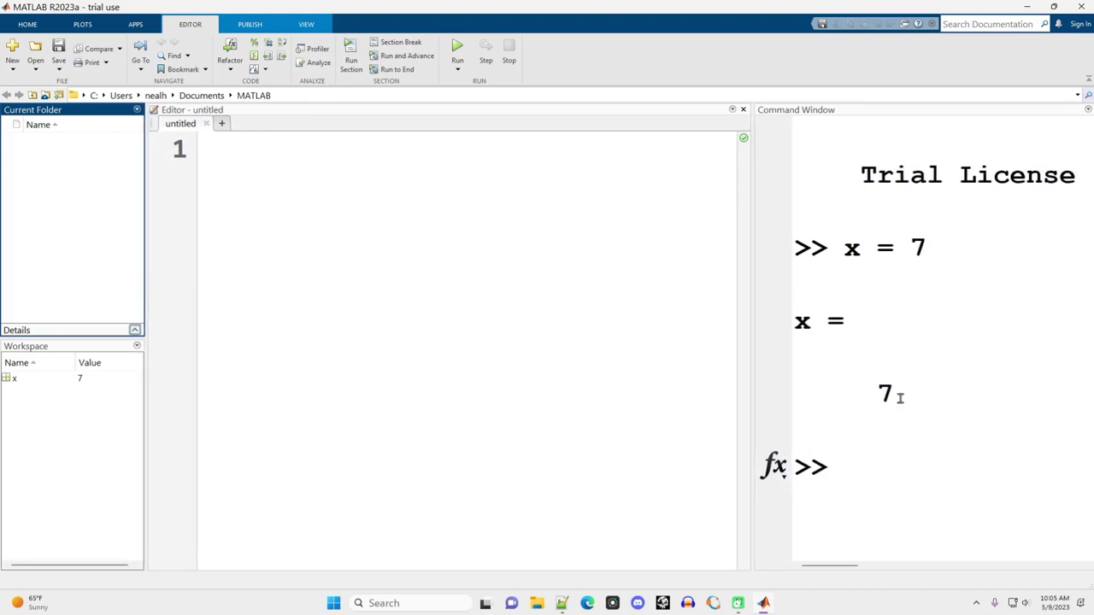
left_click(266, 222)
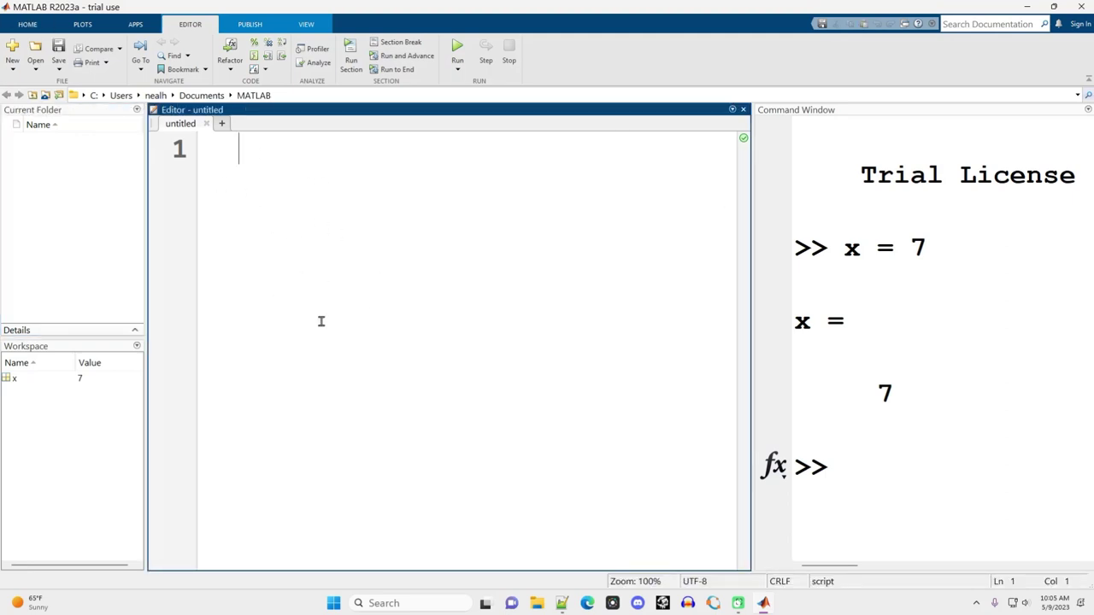
Step: Write clc; clear, format shortg and format compact as the first three script lines
type("clc; clear")
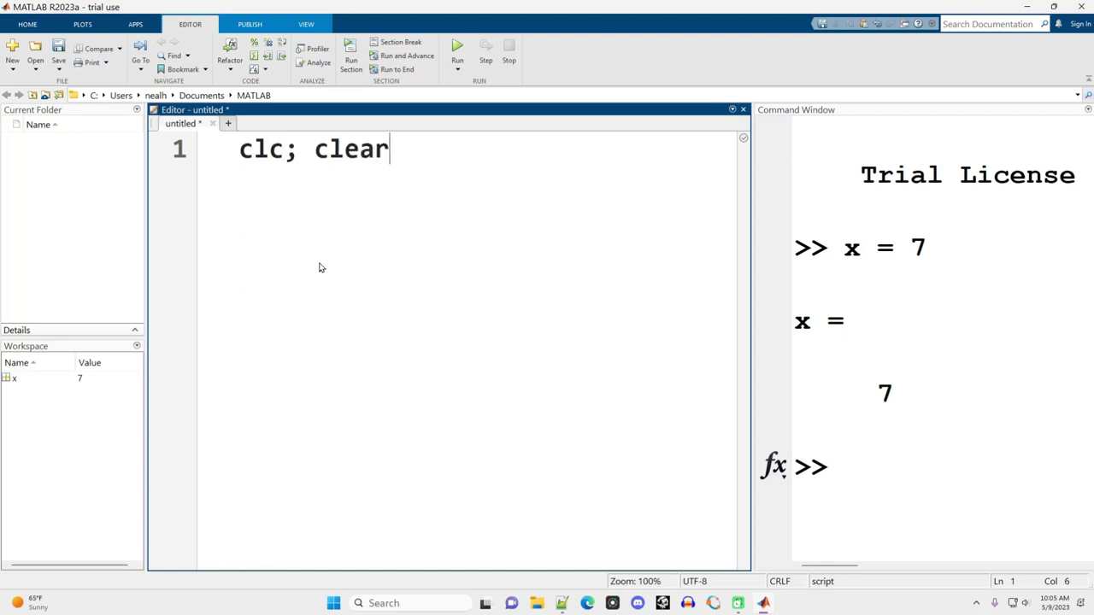
key("Return")
type("format shortt")
key("BackSpace")
type("g")
key("Return")
type("format compact")
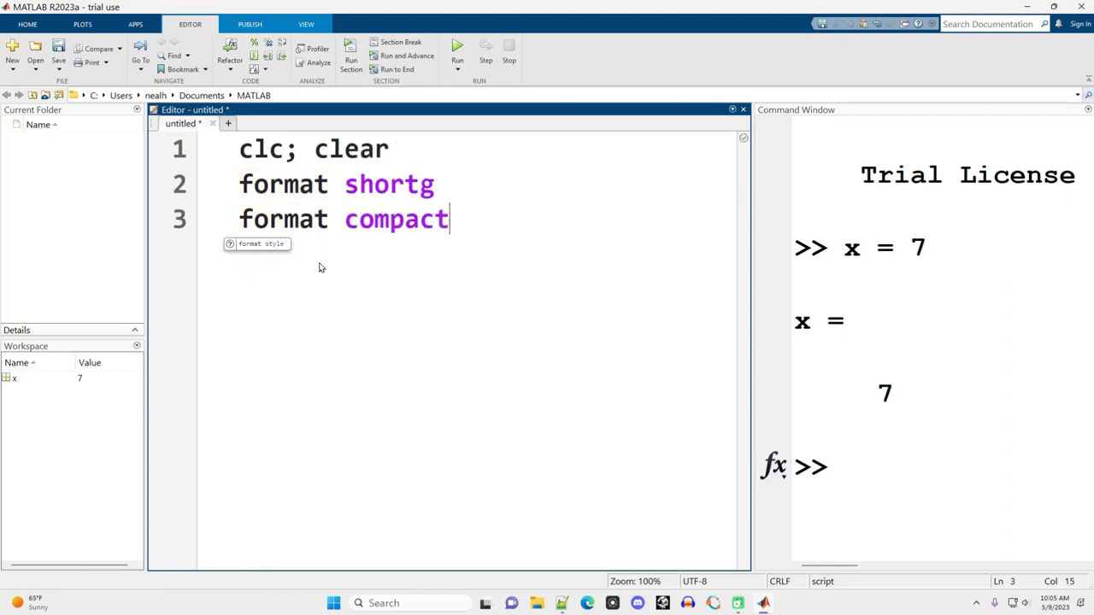
key("Return")
key("ctrl+Home")
key("shift+End")
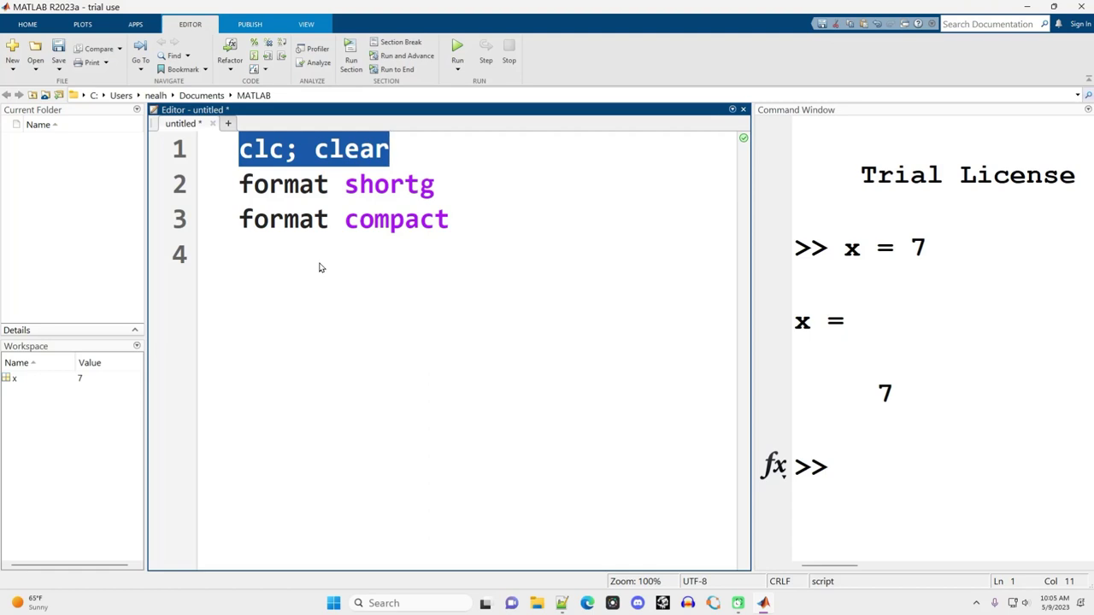
key("Down")
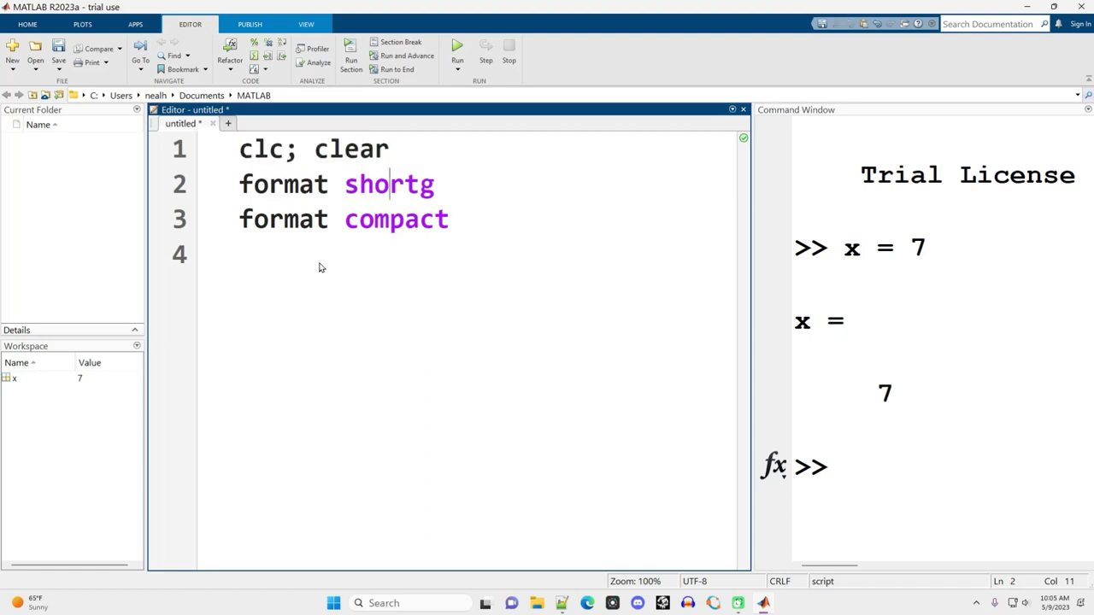
key("Home")
key("shift+Down")
key("shift+Down")
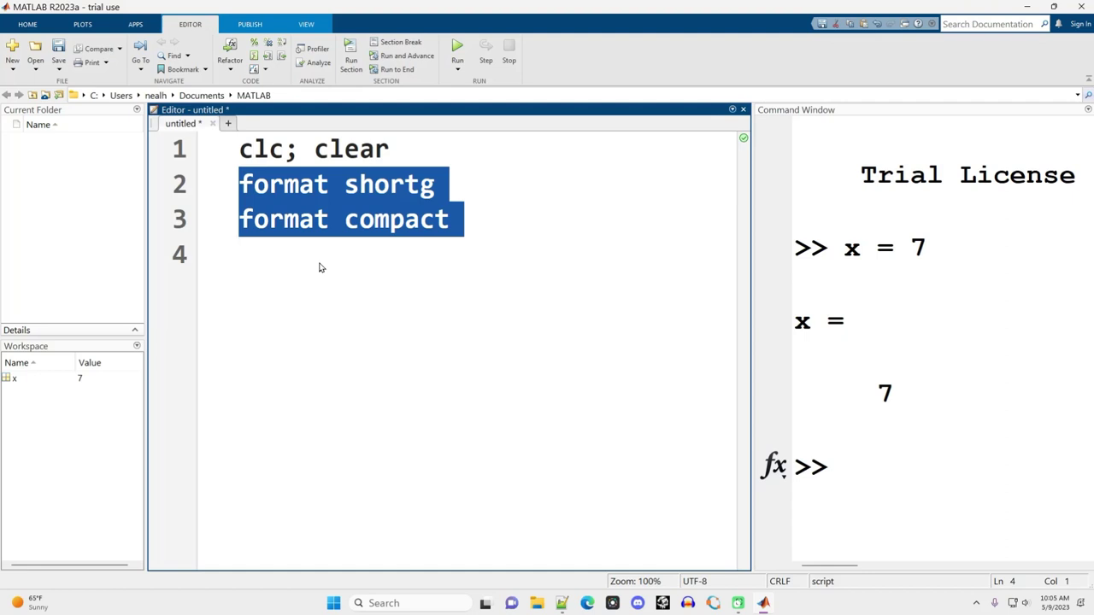
Step: Add the line x = 7 below the format commands
left_click(320, 267)
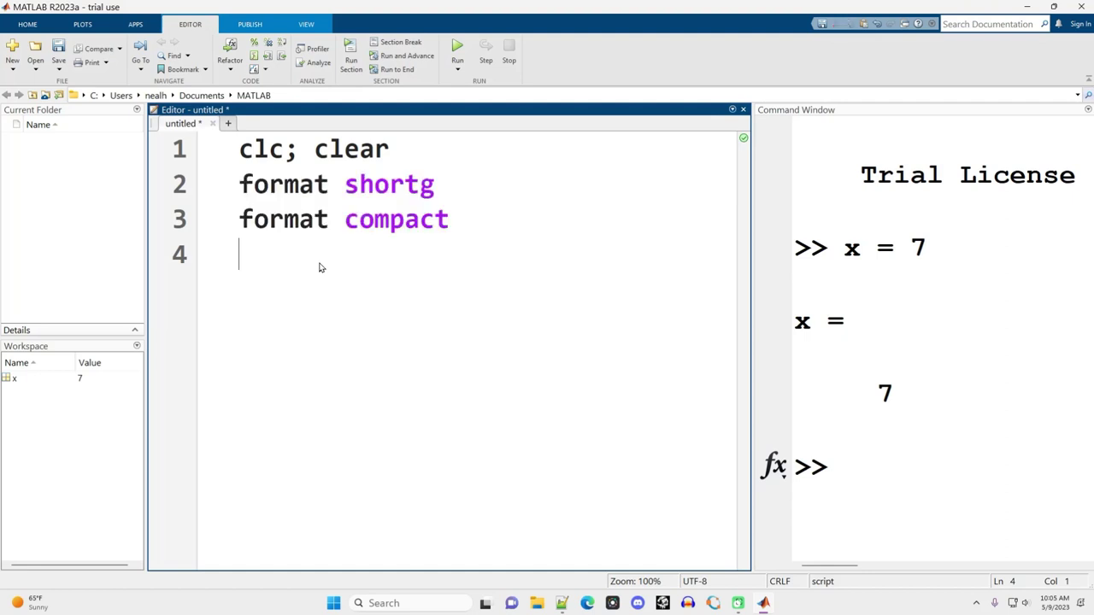
key("Return")
key("Return")
type("x = 7")
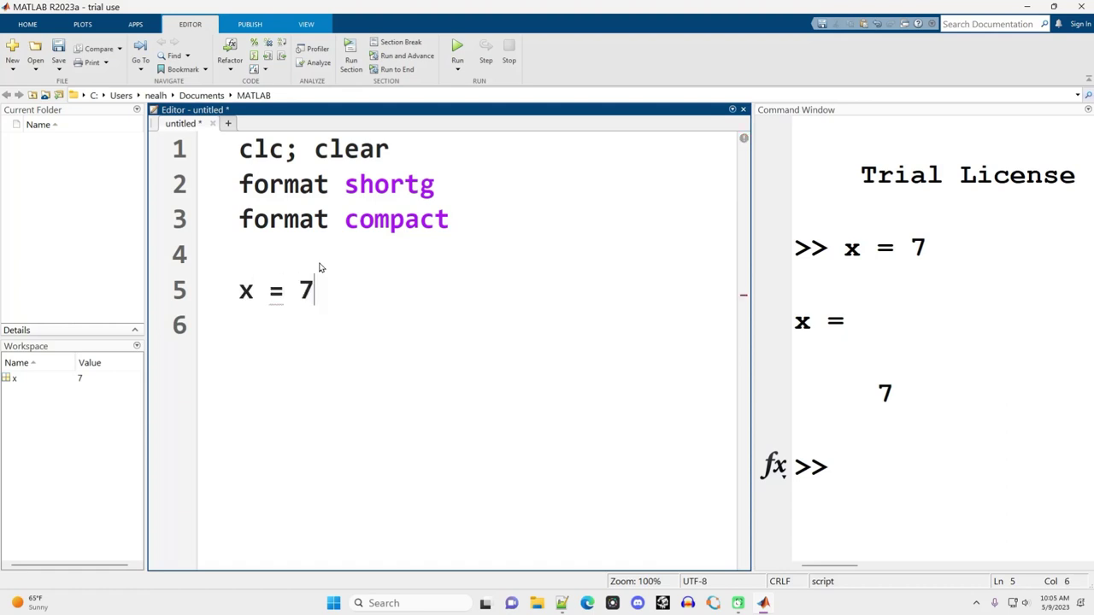
key("Return")
Step: Run the untitled script with F5
key("F5")
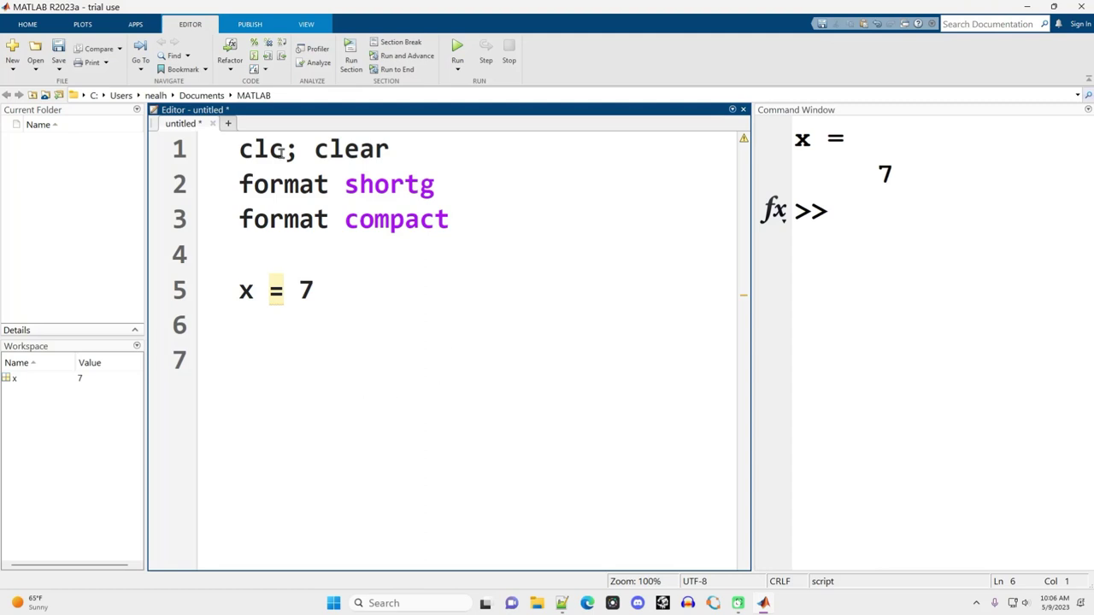
left_click_drag(231, 151, 365, 396)
left_click(416, 382)
left_click_drag(883, 290, 787, 137)
left_click(871, 317)
left_click_drag(871, 317, 780, 141)
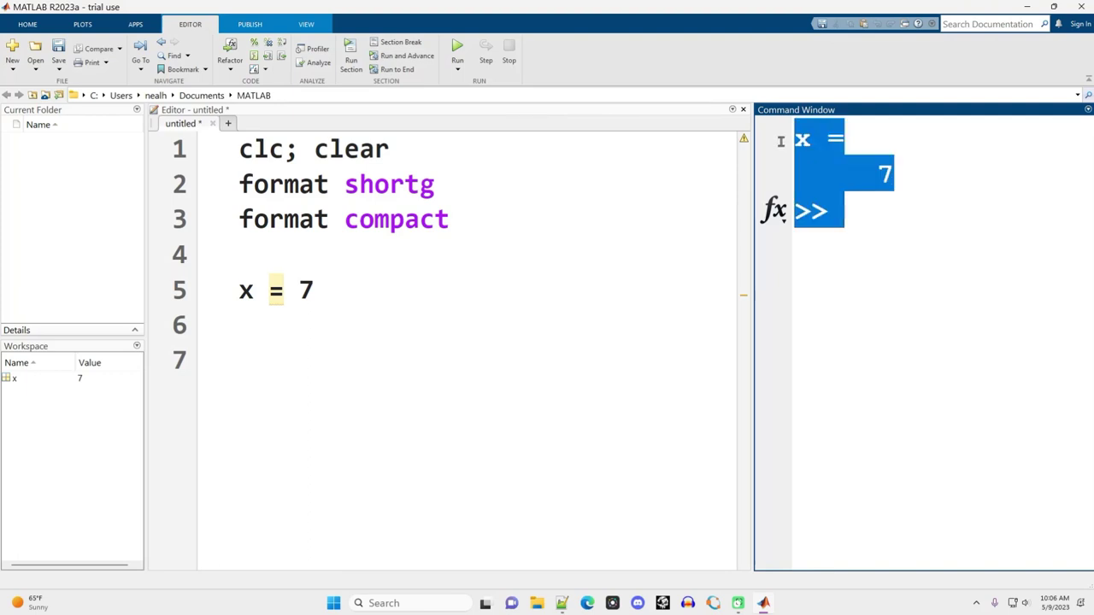
left_click_drag(302, 149, 213, 151)
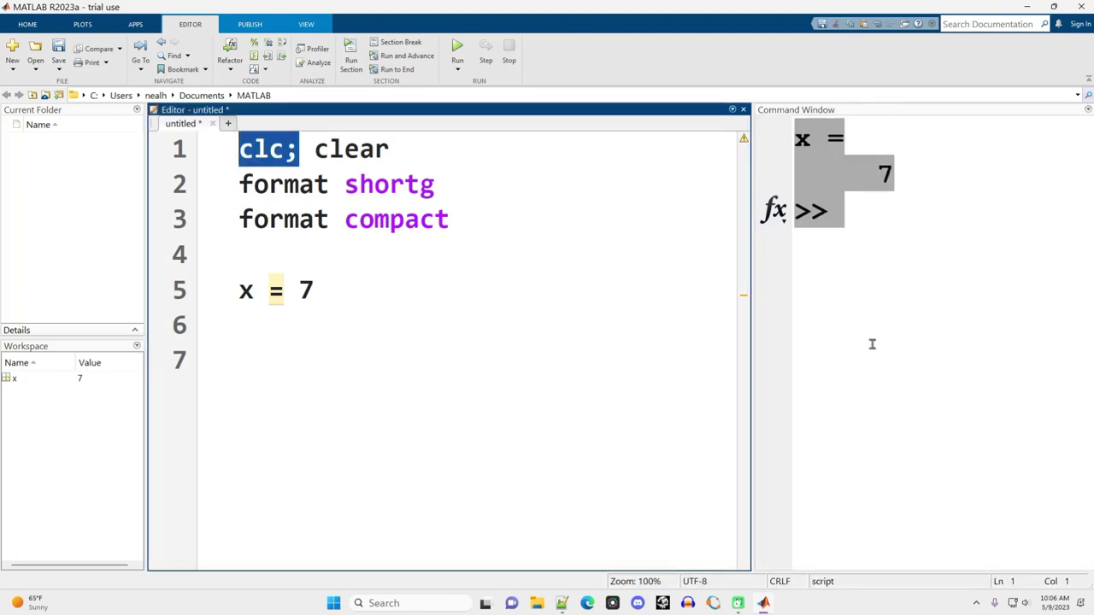
left_click(474, 337)
left_click_drag(234, 171, 218, 216)
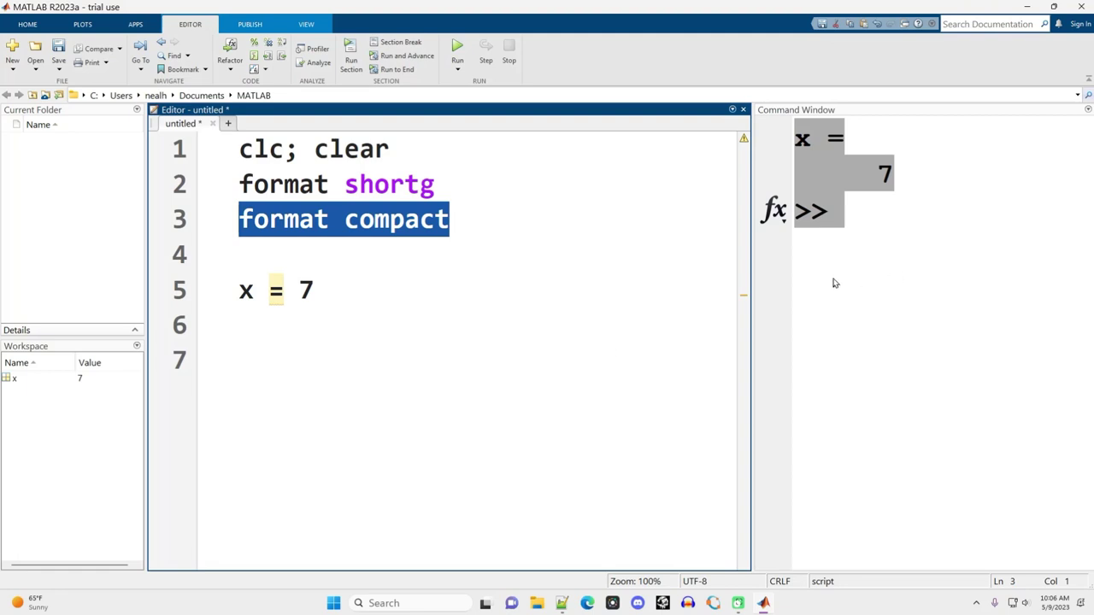
left_click(347, 299)
left_click_drag(347, 298, 164, 299)
left_click(938, 214)
left_click_drag(964, 180, 795, 128)
left_click(370, 425)
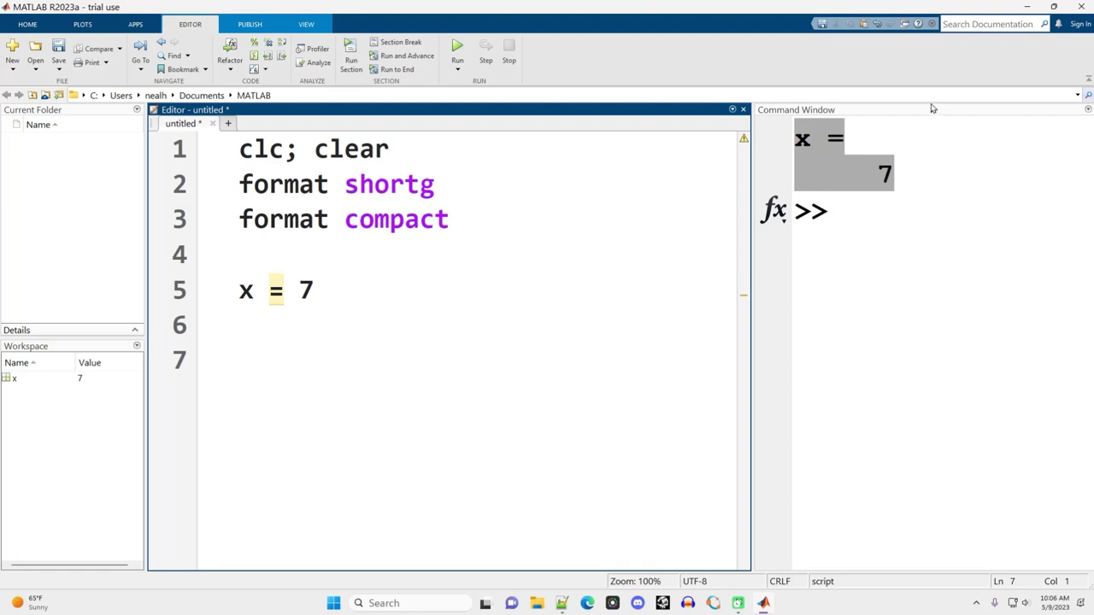
left_click_drag(932, 109, 493, 436)
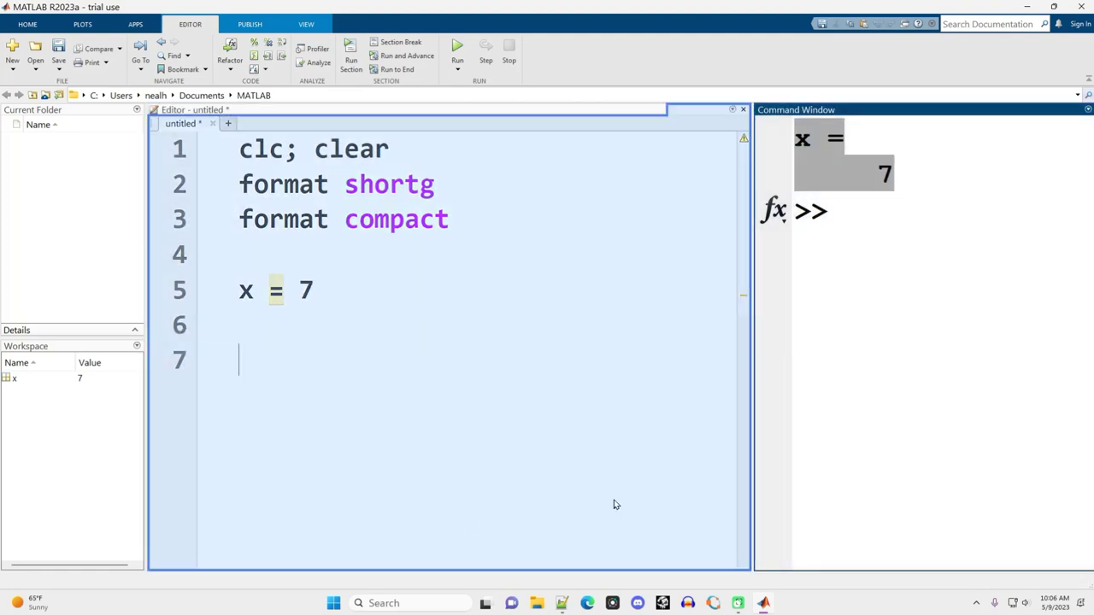
Step: Float the Command Window over the Editor, then dock it back from its options menu
left_click_drag(614, 505, 697, 106)
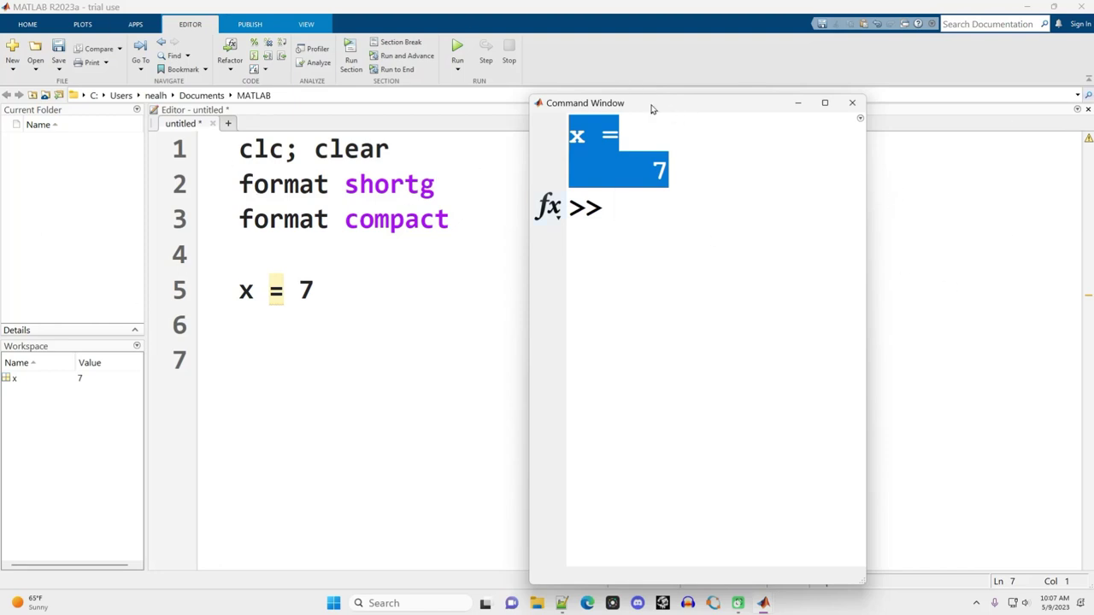
left_click_drag(649, 103, 744, 79)
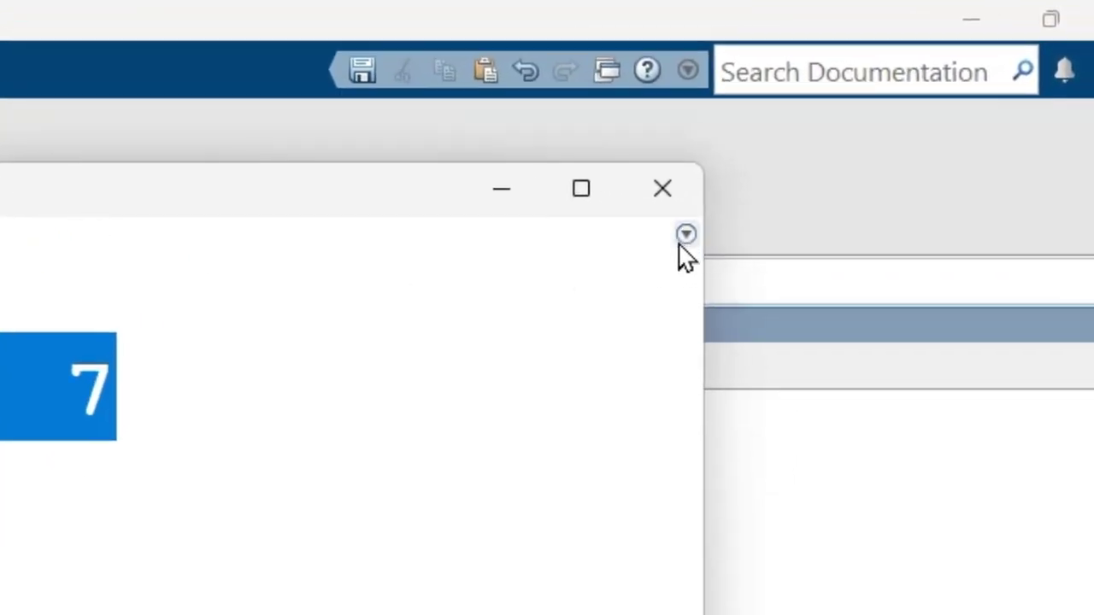
left_click(685, 238)
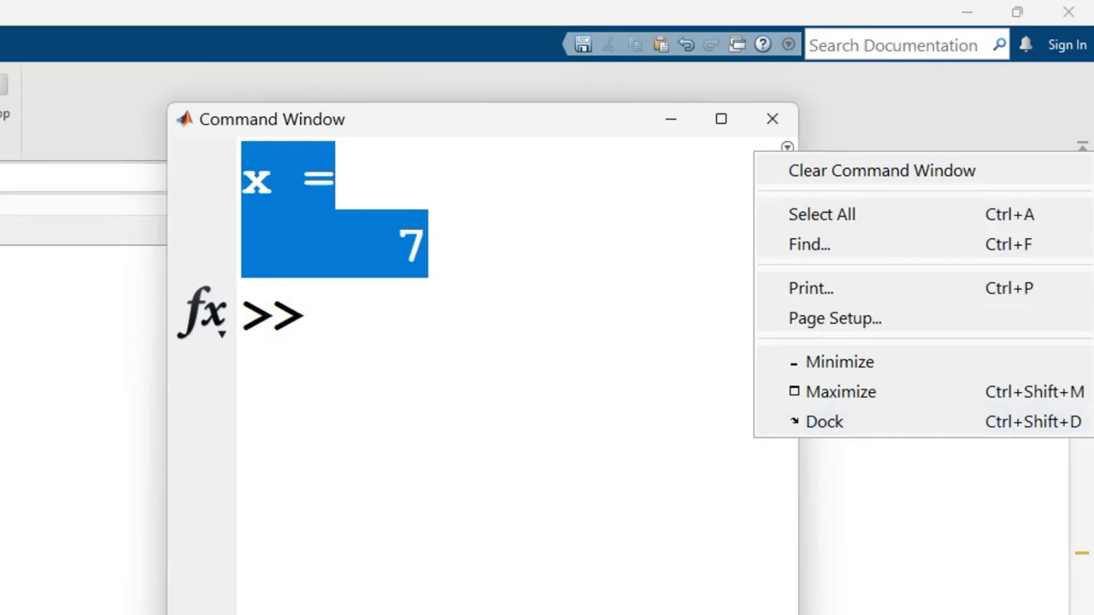
left_click(835, 427)
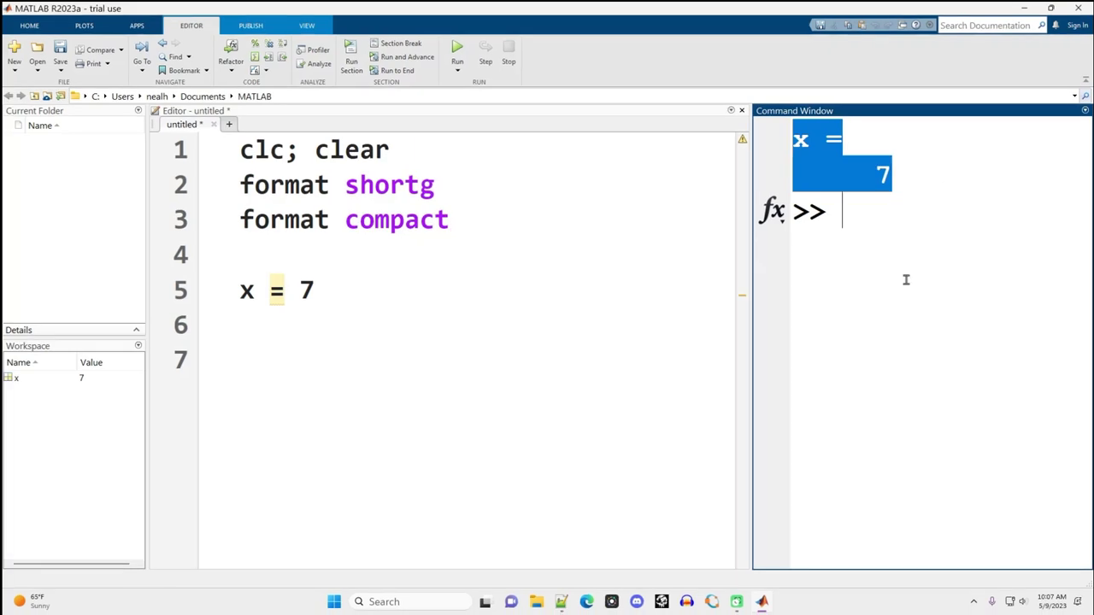
Step: Undock the Command Window twice more, redocking it each time with Ctrl+Shift+D
left_click_drag(829, 110, 717, 52)
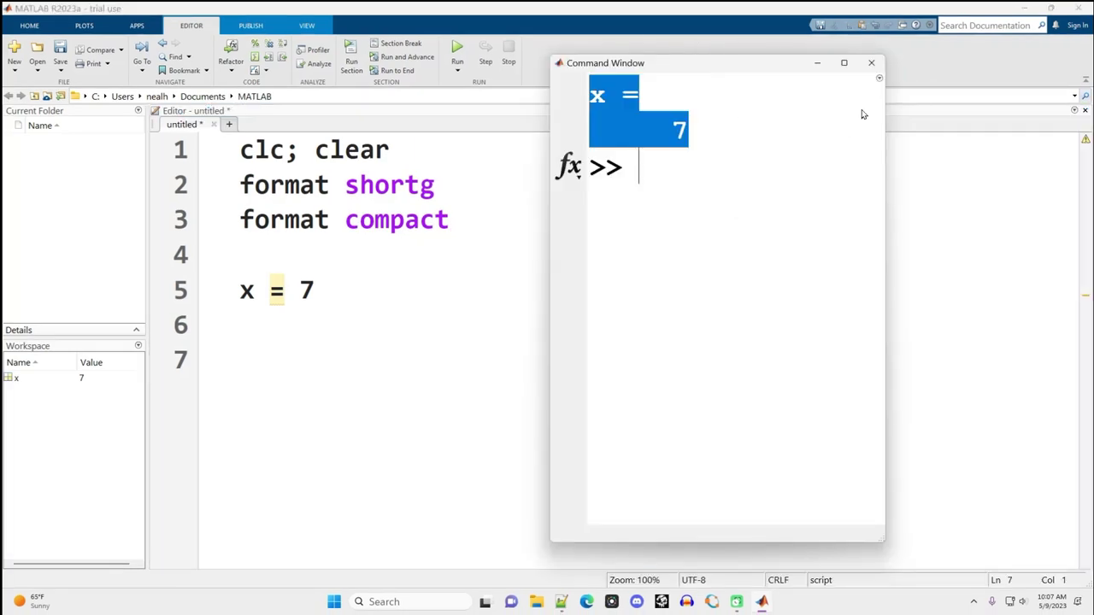
key("ctrl+shift+d")
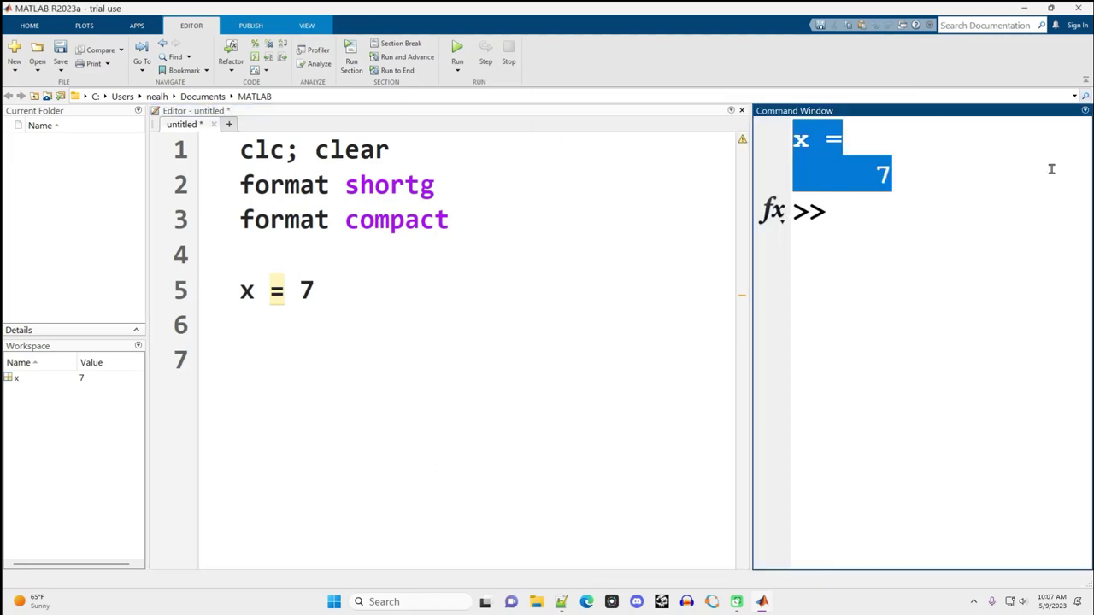
left_click(1085, 110)
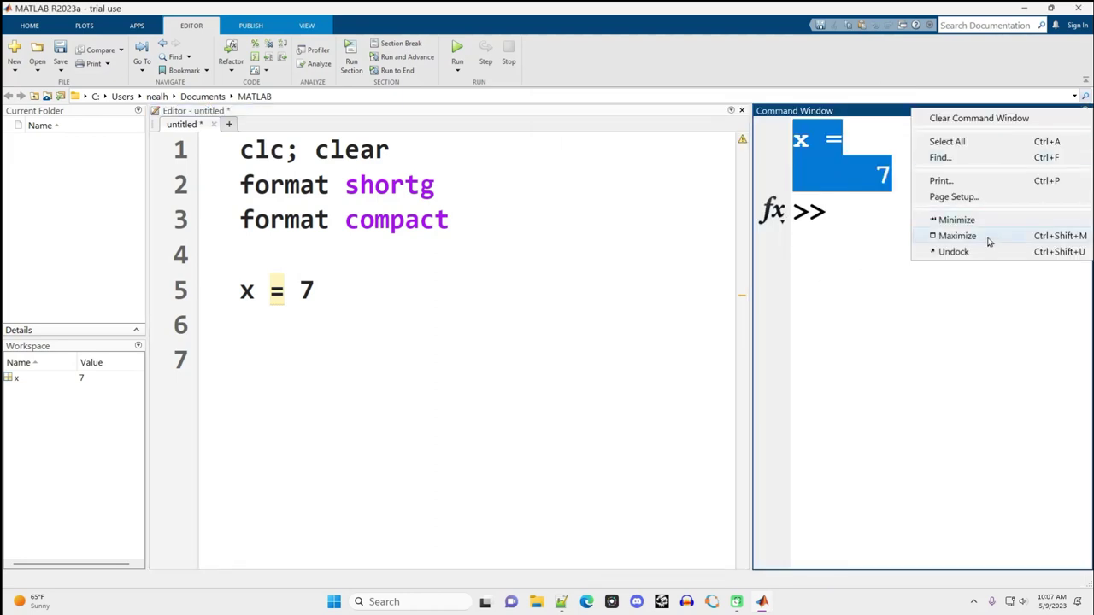
left_click(953, 252)
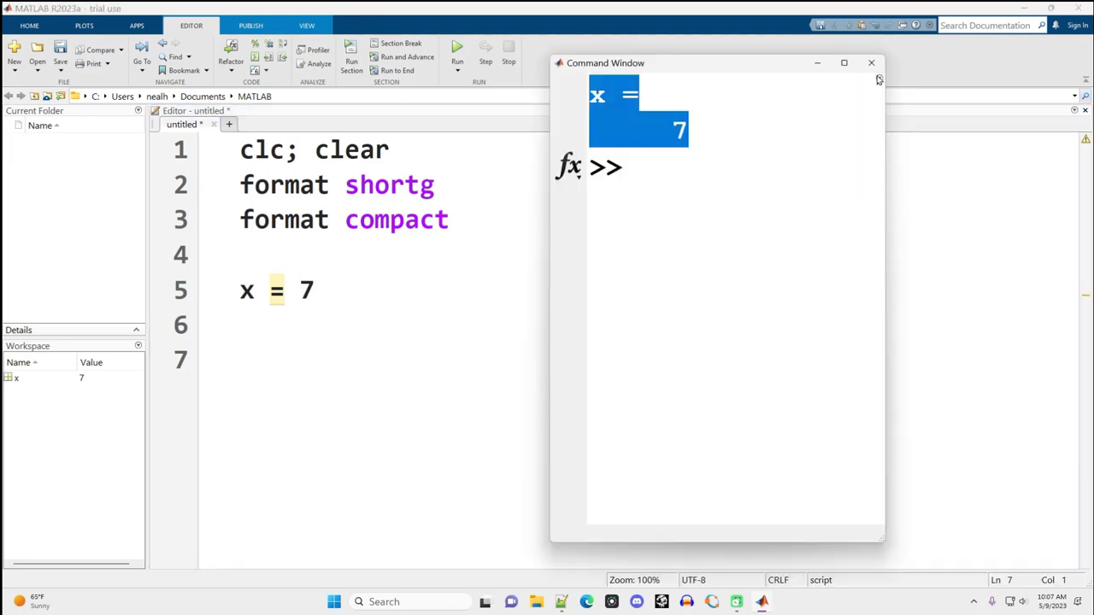
key("ctrl+shift+d")
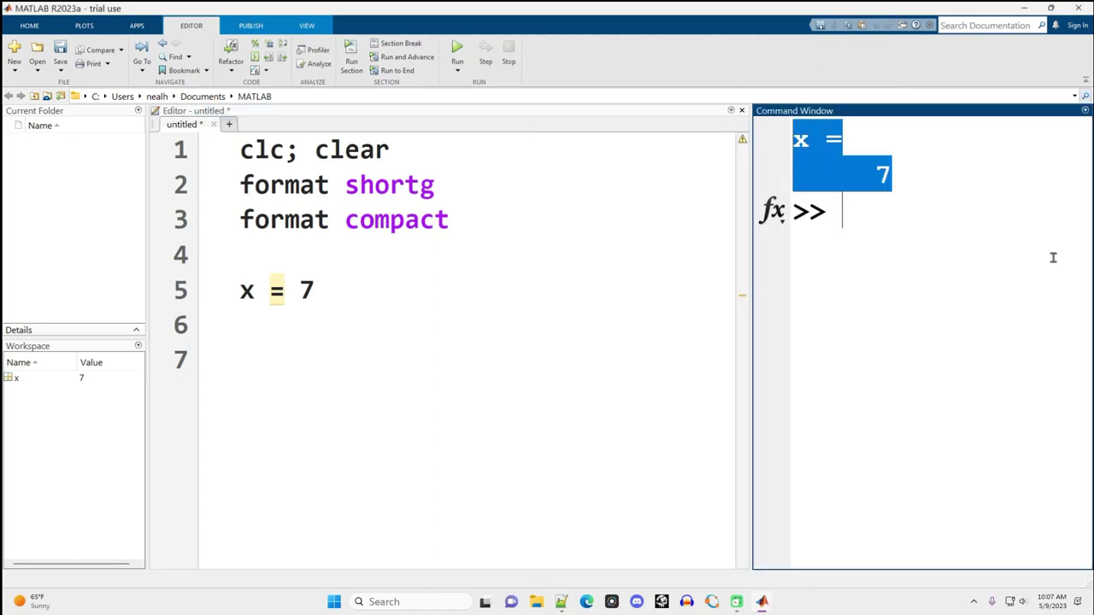
left_click(973, 234)
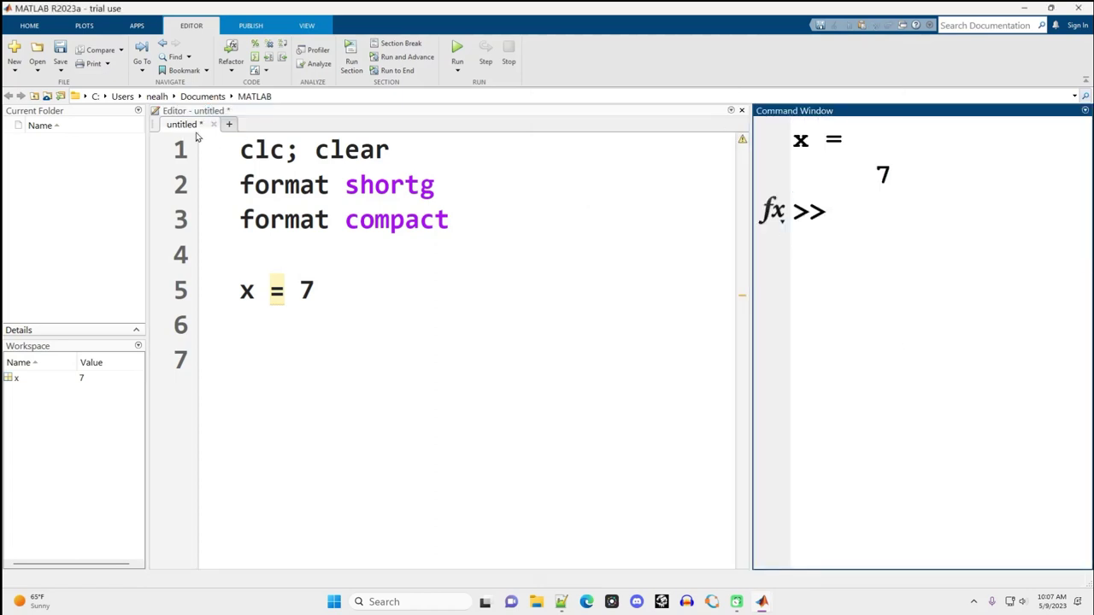
Step: Close the untitled script without saving and create a new blank script, untitled2
left_click(742, 111)
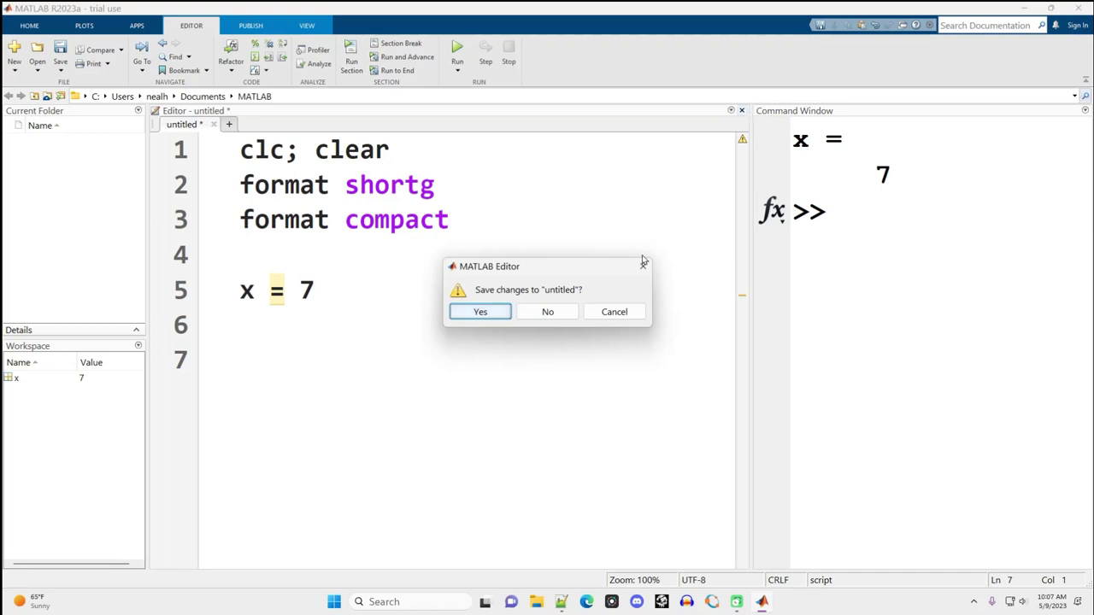
left_click(548, 312)
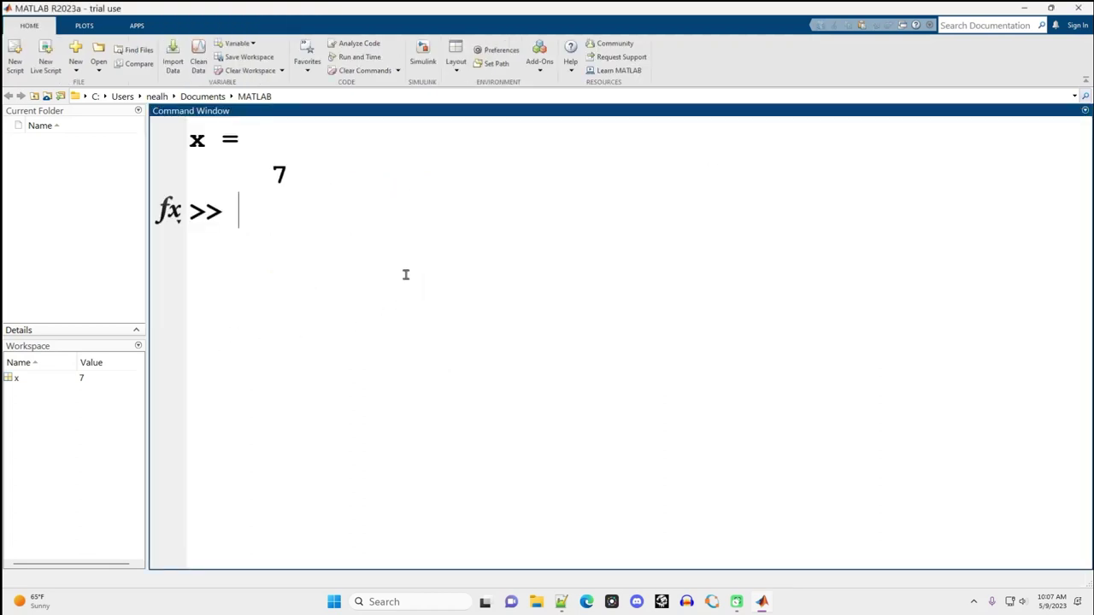
left_click(15, 54)
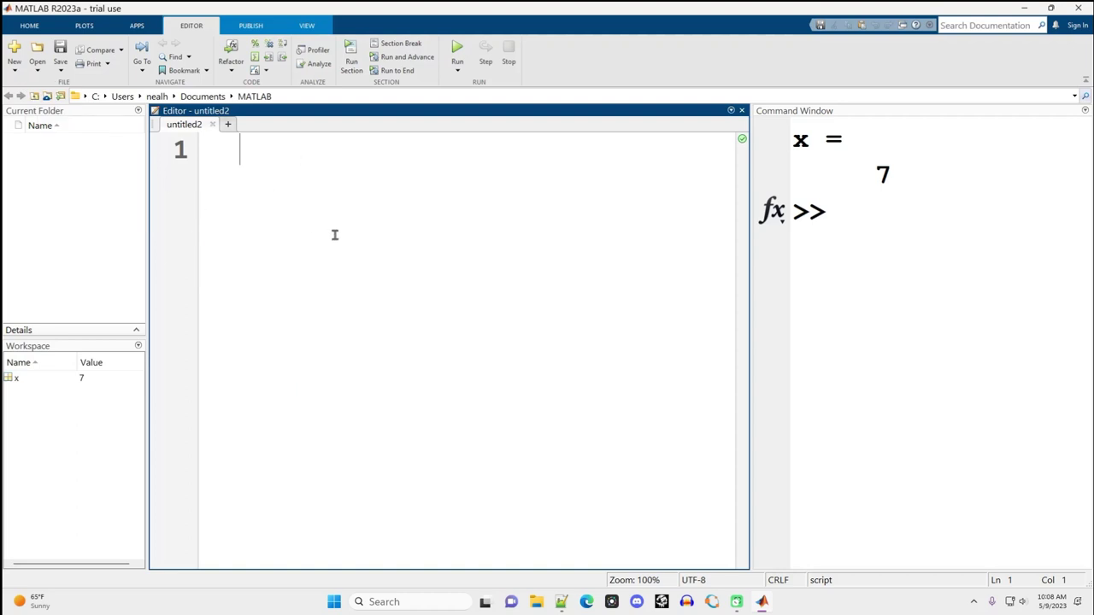
left_click(138, 110)
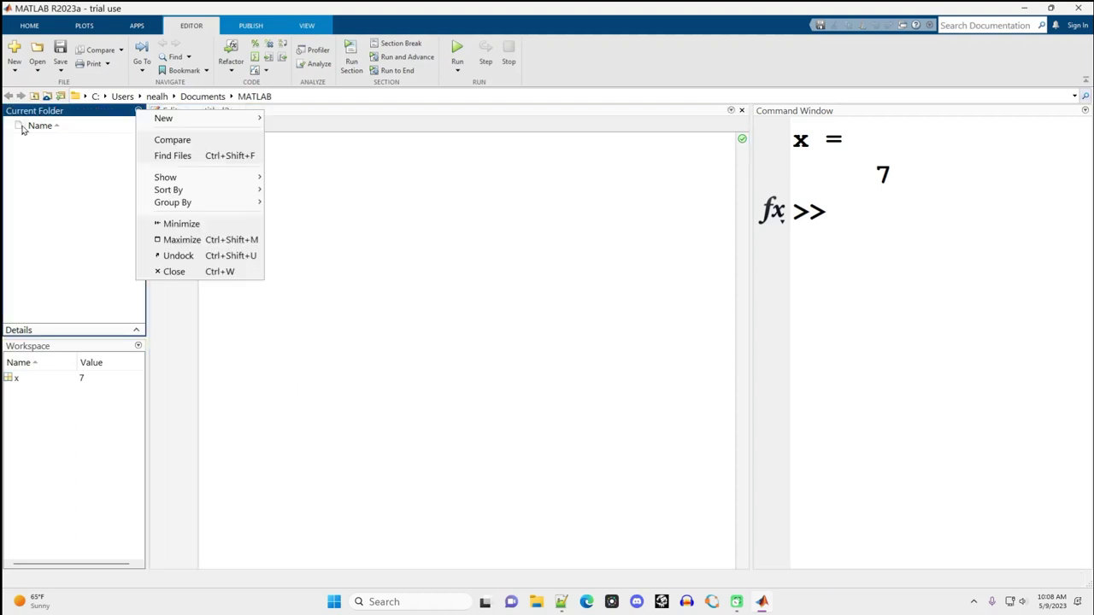
Step: Close both the Current Folder and Workspace panels from their options menus
left_click(175, 273)
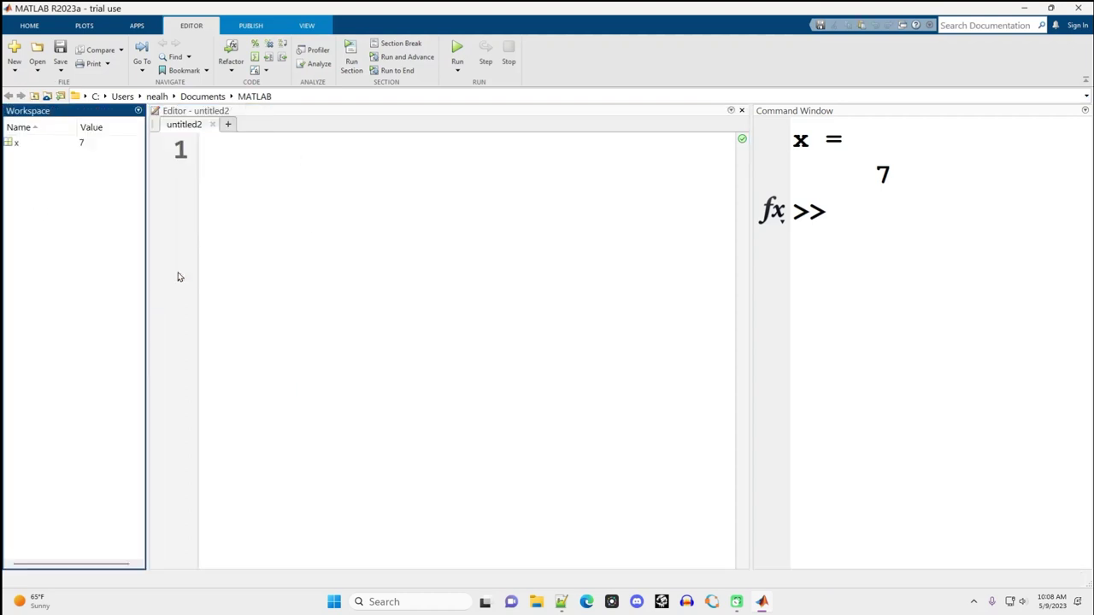
left_click(138, 111)
left_click(175, 356)
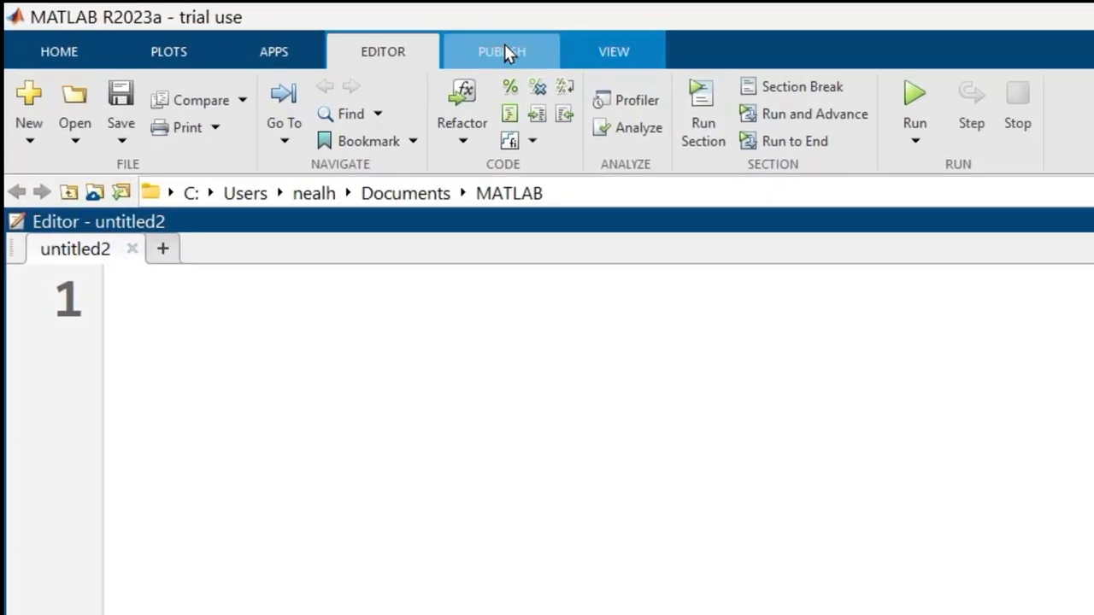
Step: Reopen Current Folder and Workspace from the Home tab's Layout menu
left_click(48, 56)
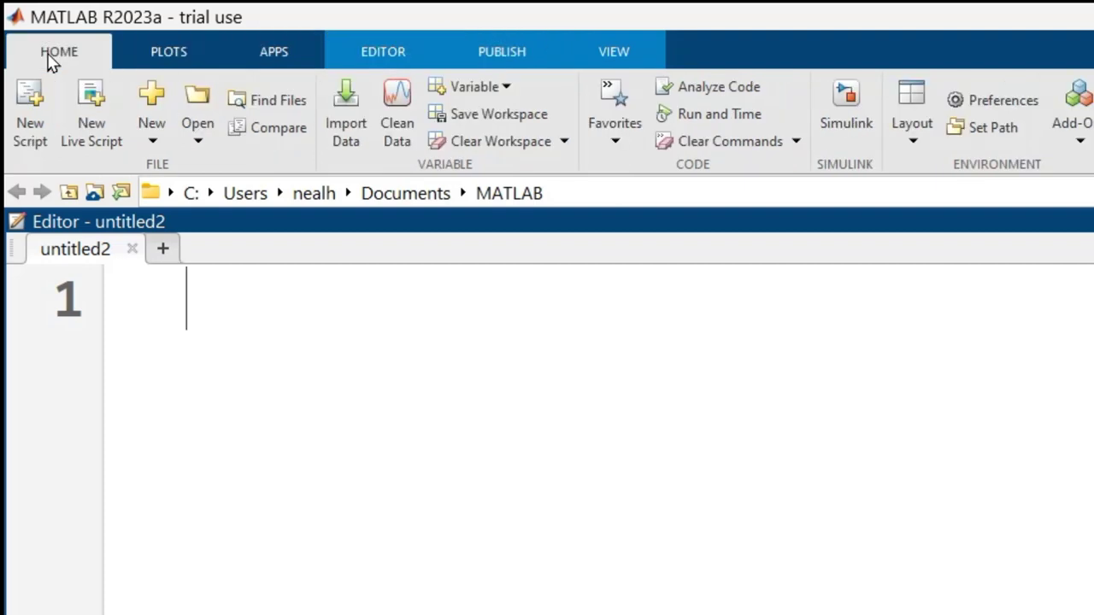
left_click(914, 141)
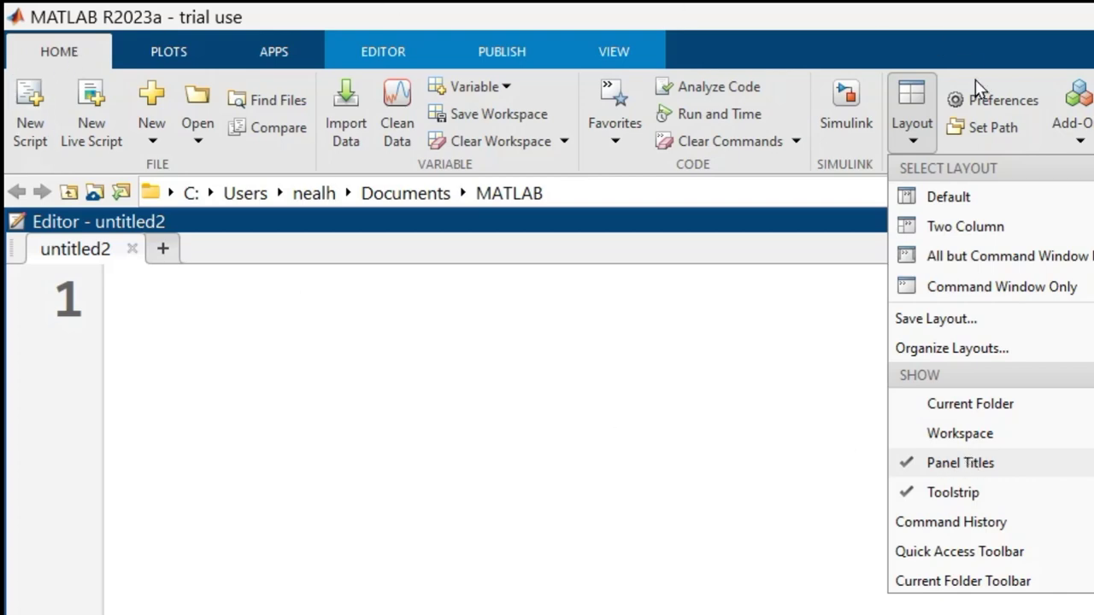
left_click(982, 404)
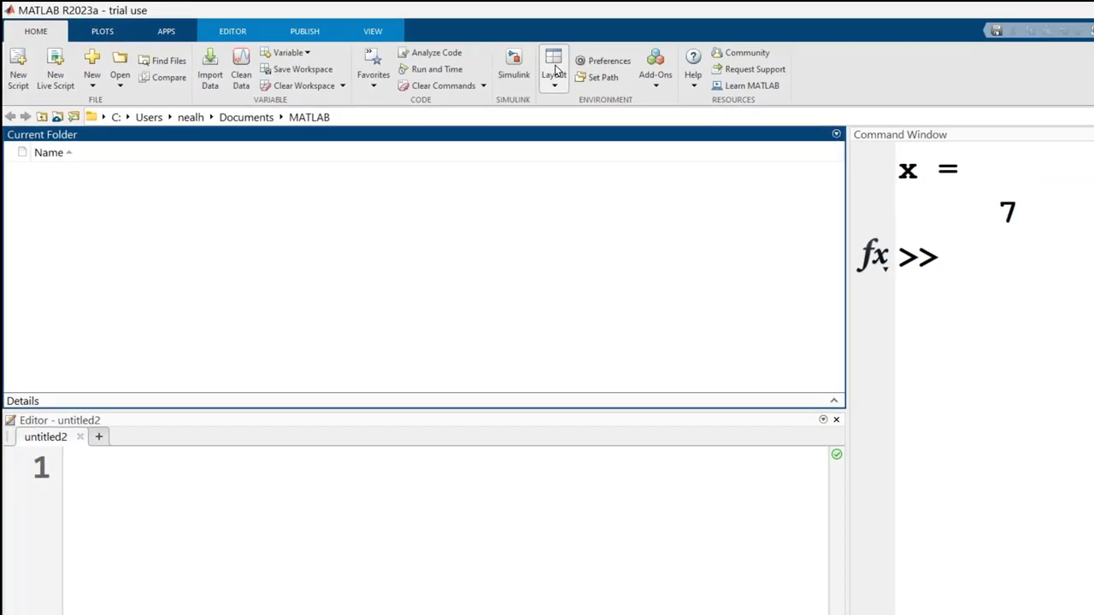
left_click(777, 85)
left_click(479, 217)
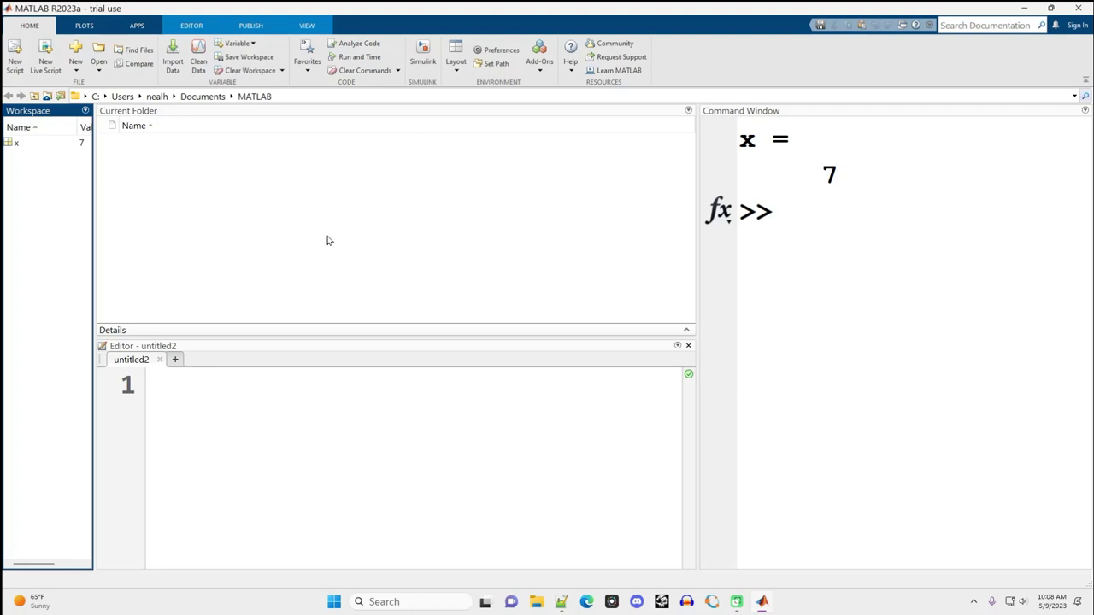
Step: Dock Current Folder above Workspace in the left column and keep the editor tabs along the top
left_click(240, 117)
left_click_drag(293, 113, 26, 294)
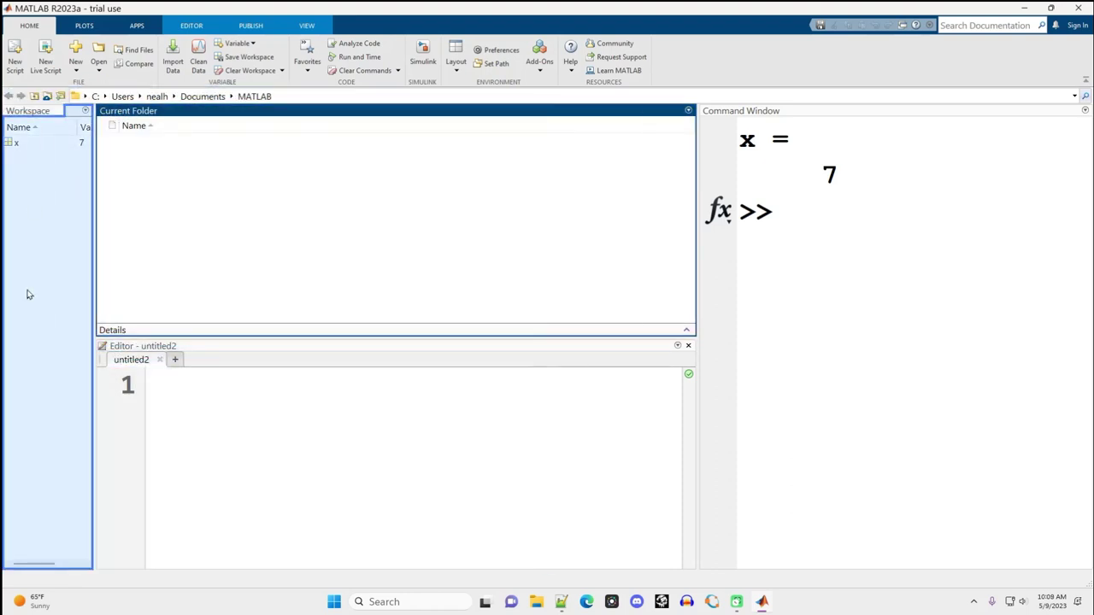
mouse_move(38, 406)
left_mouse_down()
mouse_move(39, 533)
mouse_move(39, 386)
left_mouse_up()
left_click_drag(60, 488, 60, 538)
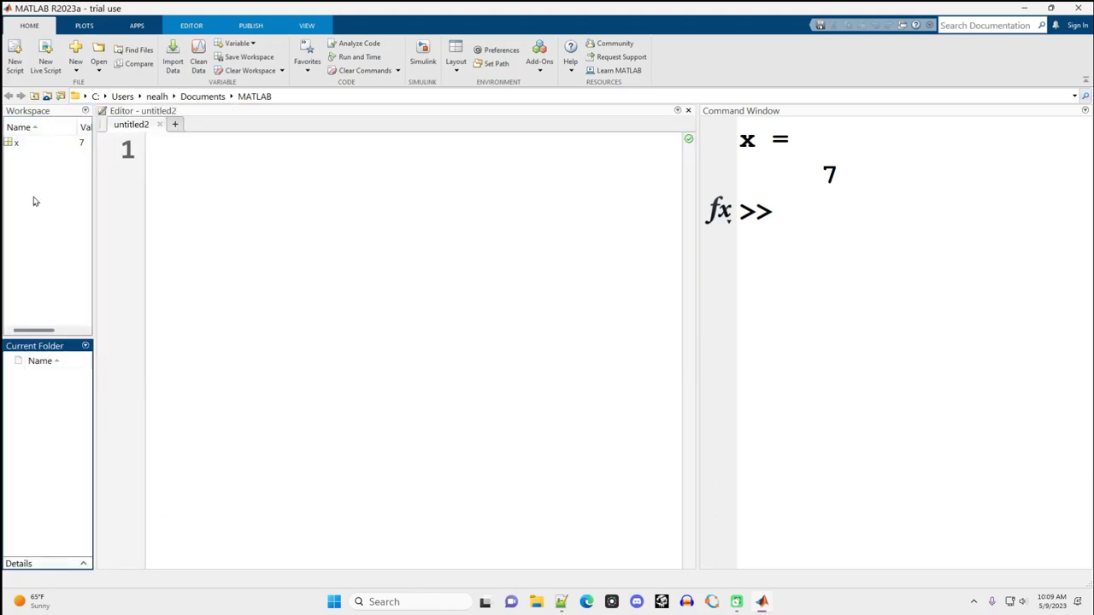
left_click_drag(35, 112, 34, 529)
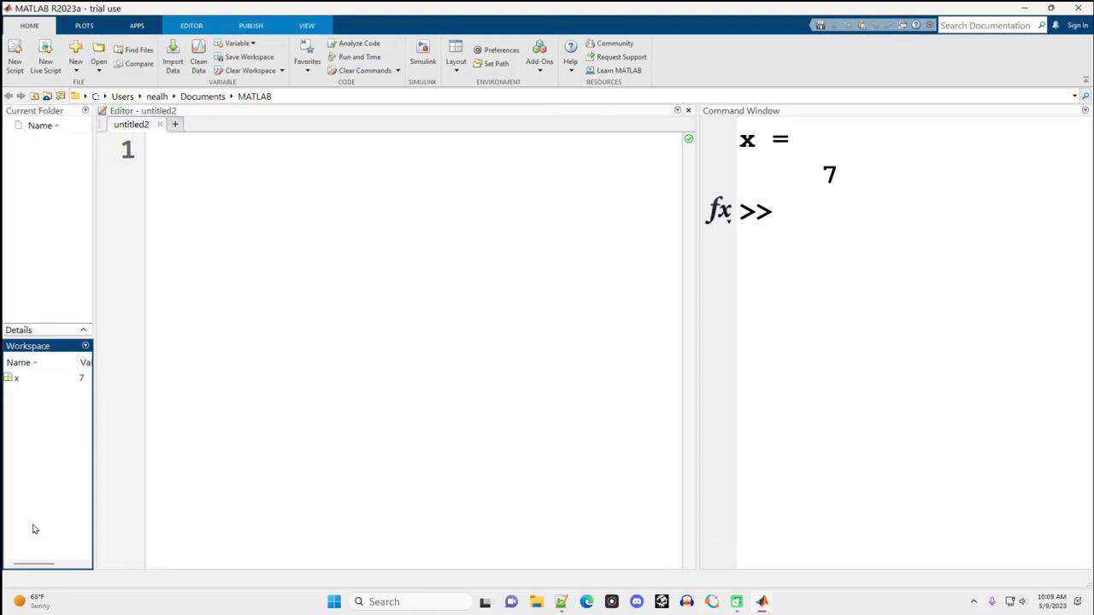
left_click(267, 126)
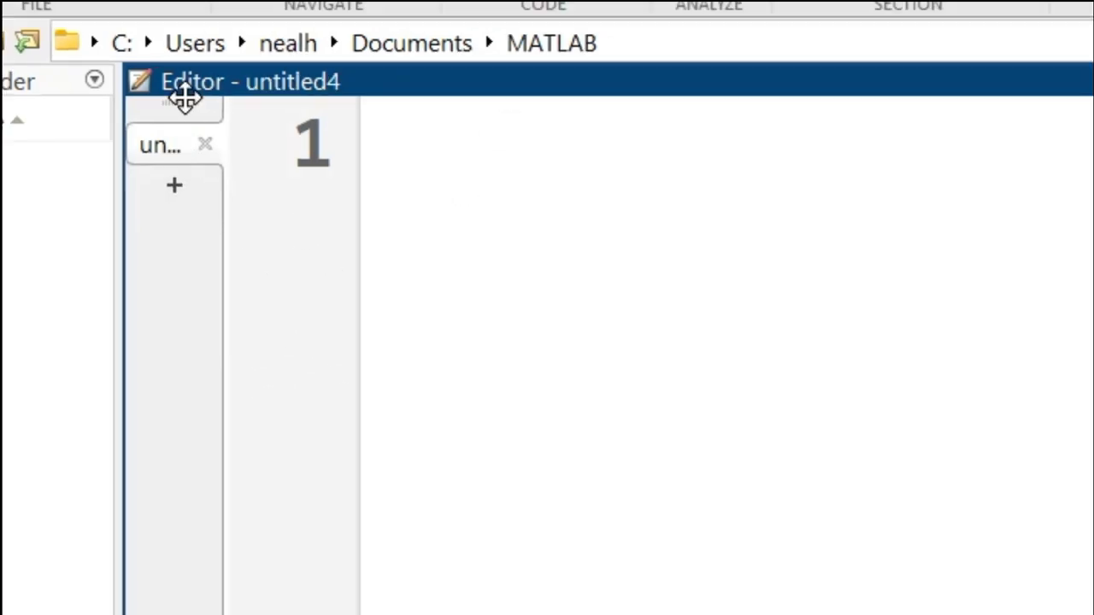
left_click_drag(183, 98, 303, 124)
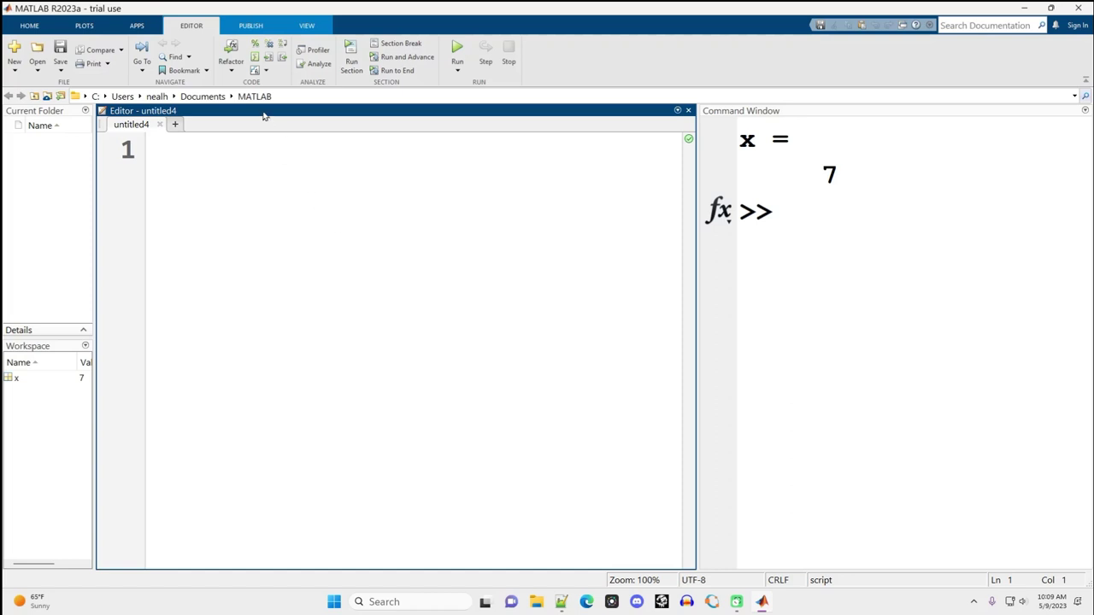
mouse_move(264, 114)
left_mouse_down()
mouse_move(276, 132)
mouse_move(278, 115)
mouse_move(250, 112)
left_mouse_up()
left_click_drag(373, 117, 389, 176)
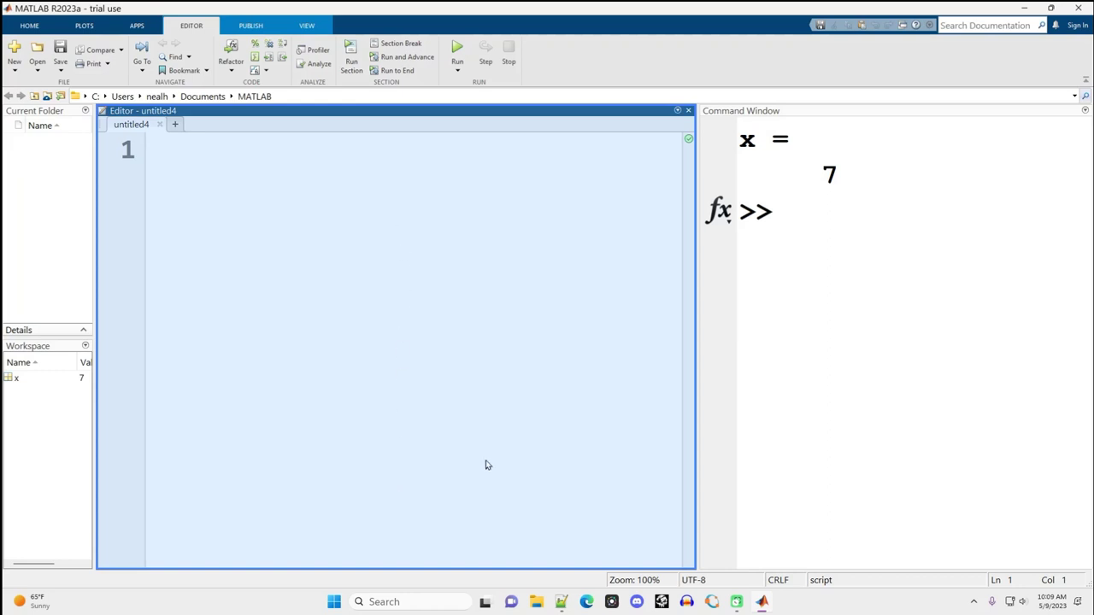
left_click_drag(485, 465, 843, 433)
left_click_drag(869, 85, 479, 135)
left_click_drag(97, 170, 293, 135)
left_click_drag(469, 385, 393, 197)
left_click_drag(635, 390, 308, 309)
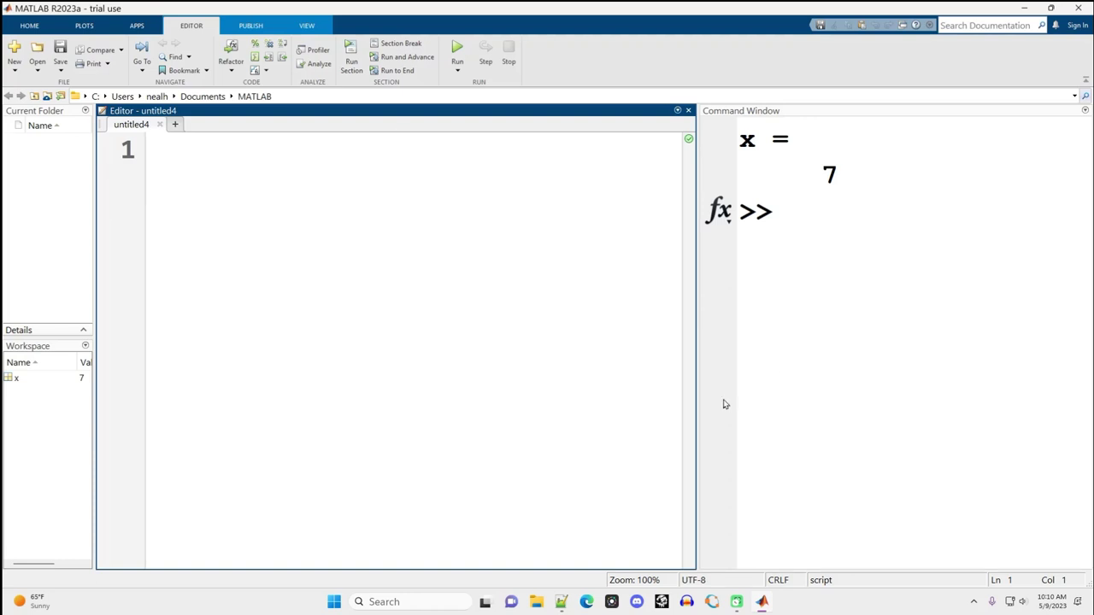